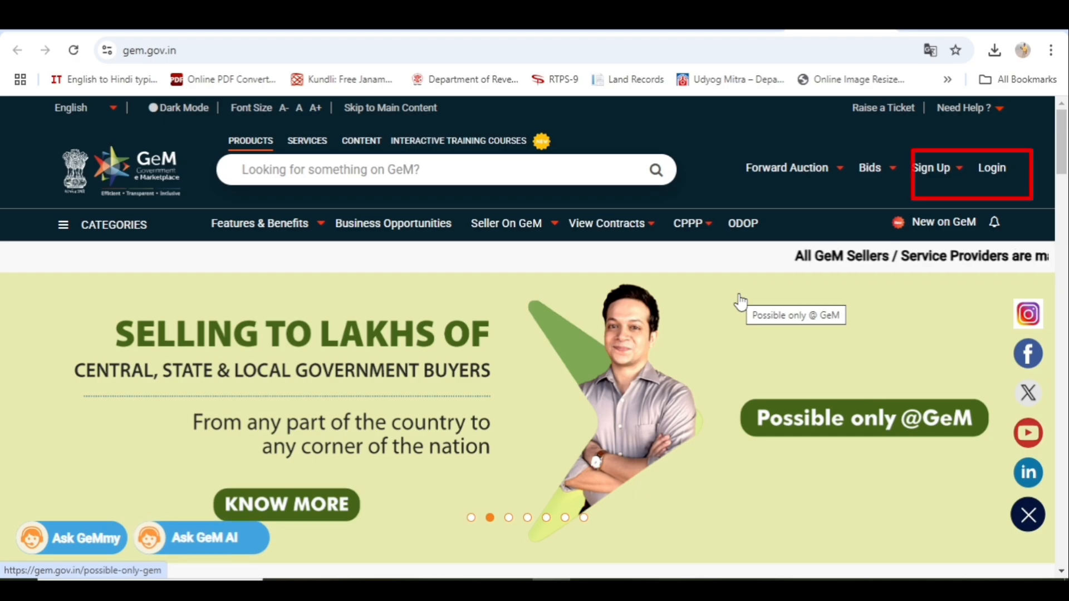
Step: Choose Seller/Service Provider from the header's Sign Up menu to begin registration
left_click(946, 174)
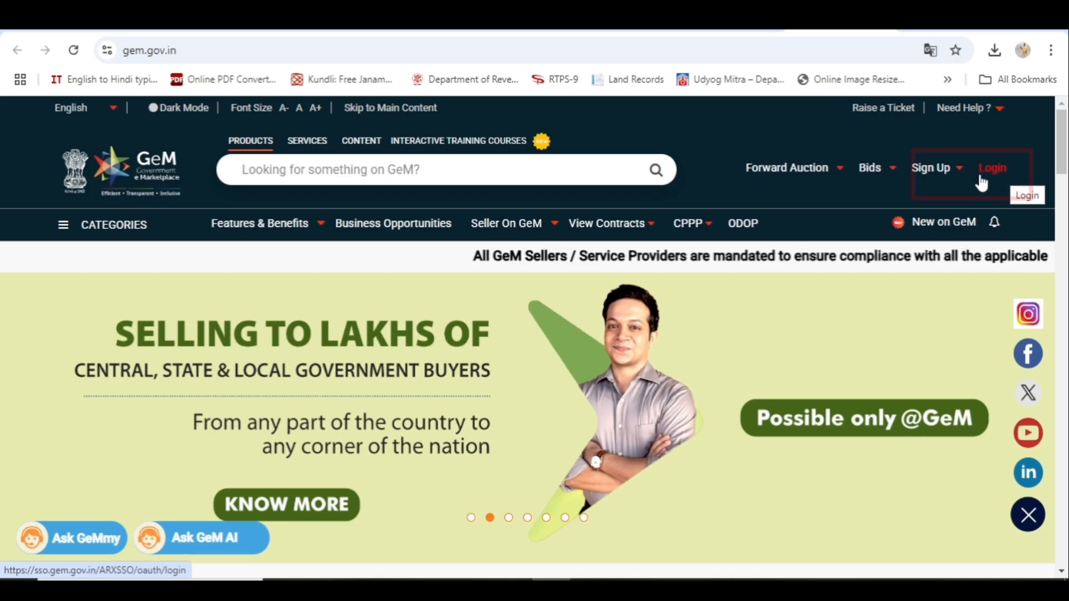
mouse_move(957, 178)
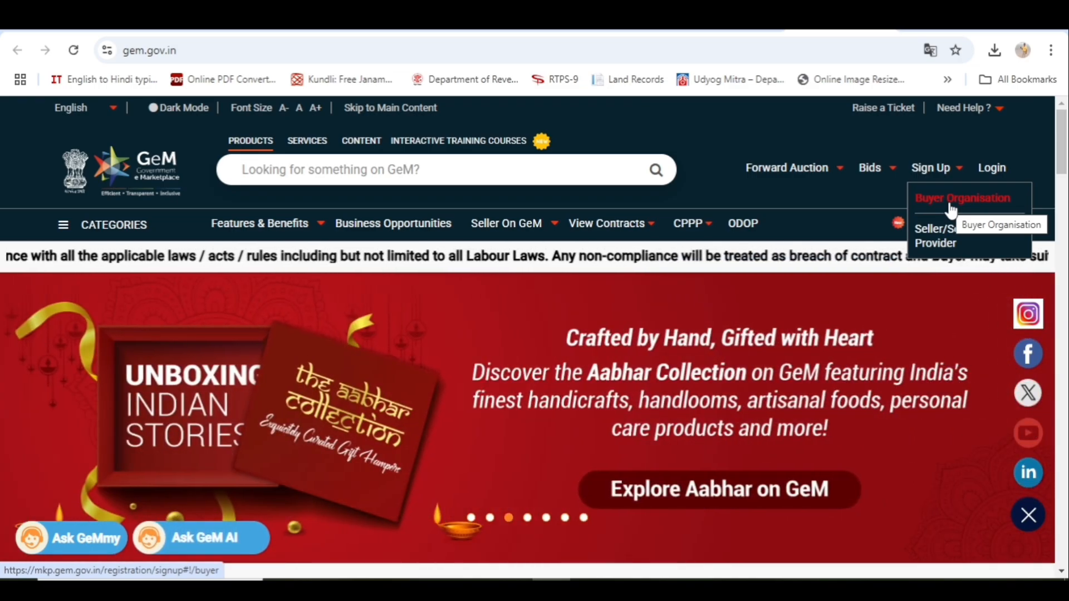
left_click(943, 240)
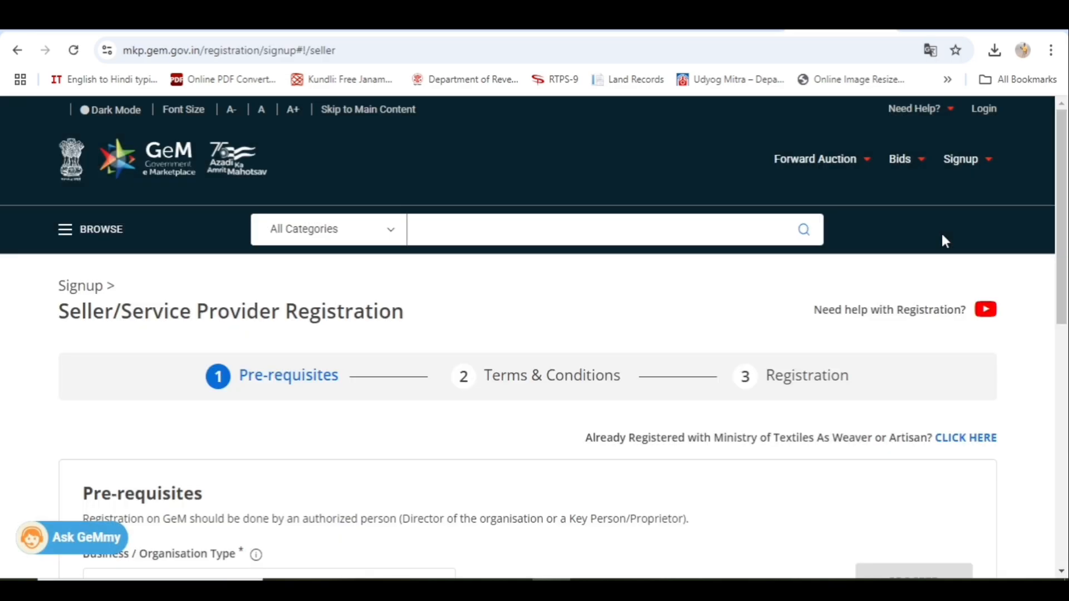
Step: Pick Proprietorship from the Business / Organisation Type dropdown
scroll(942, 236, "down", 4)
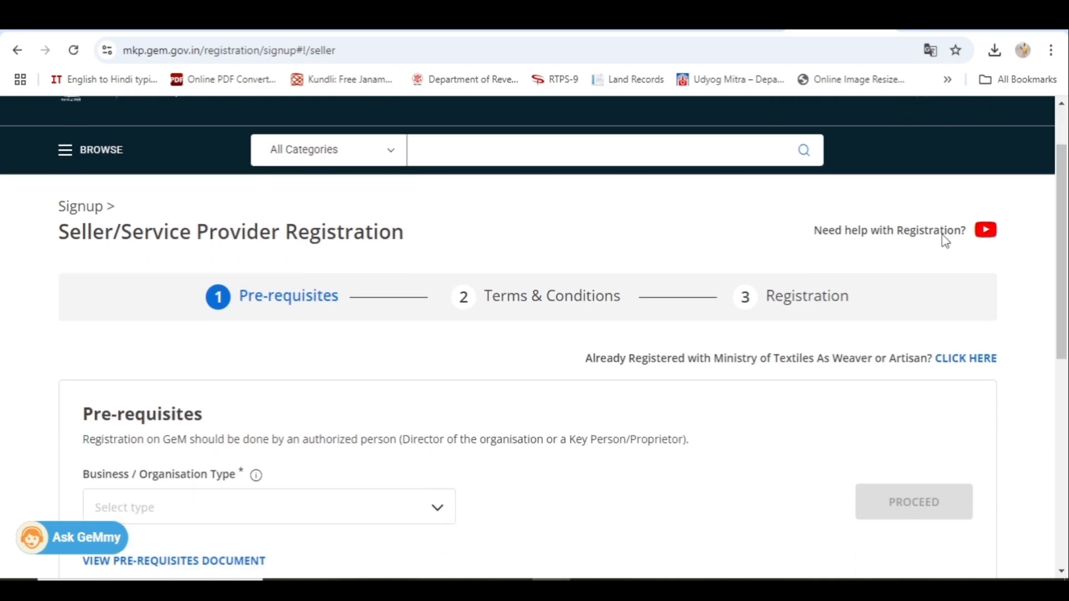
scroll(945, 240, "up", 1)
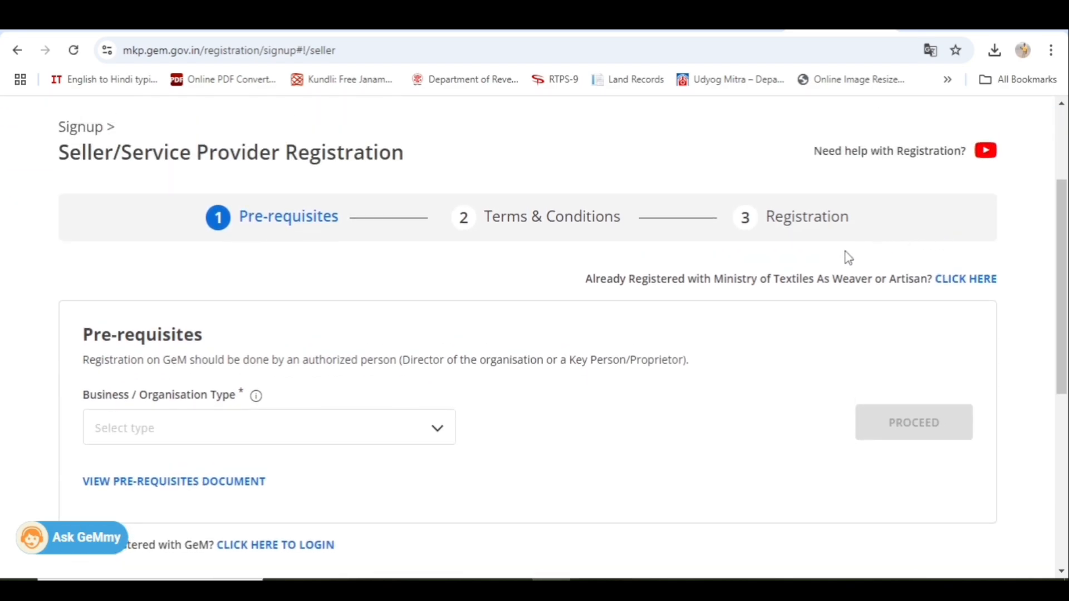
scroll(830, 261, "down", 1)
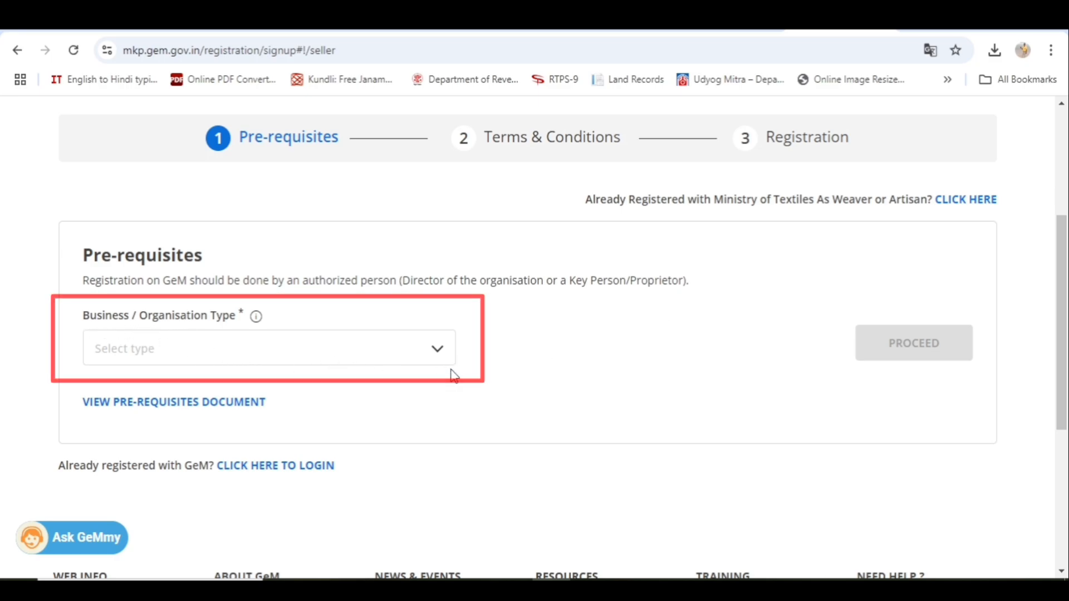
left_click(438, 356)
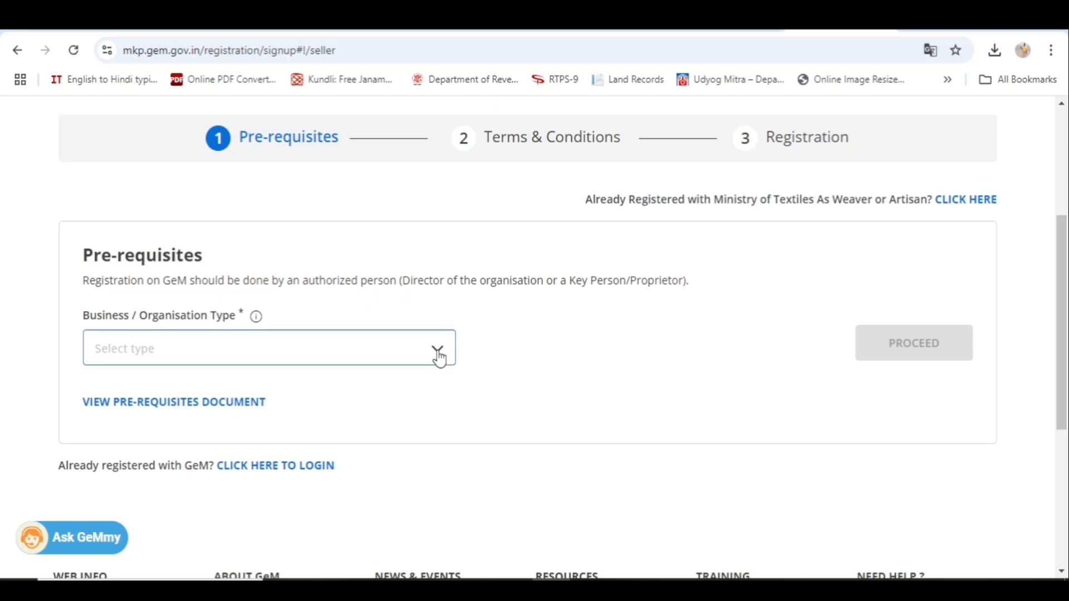
scroll(439, 350, "down", 2)
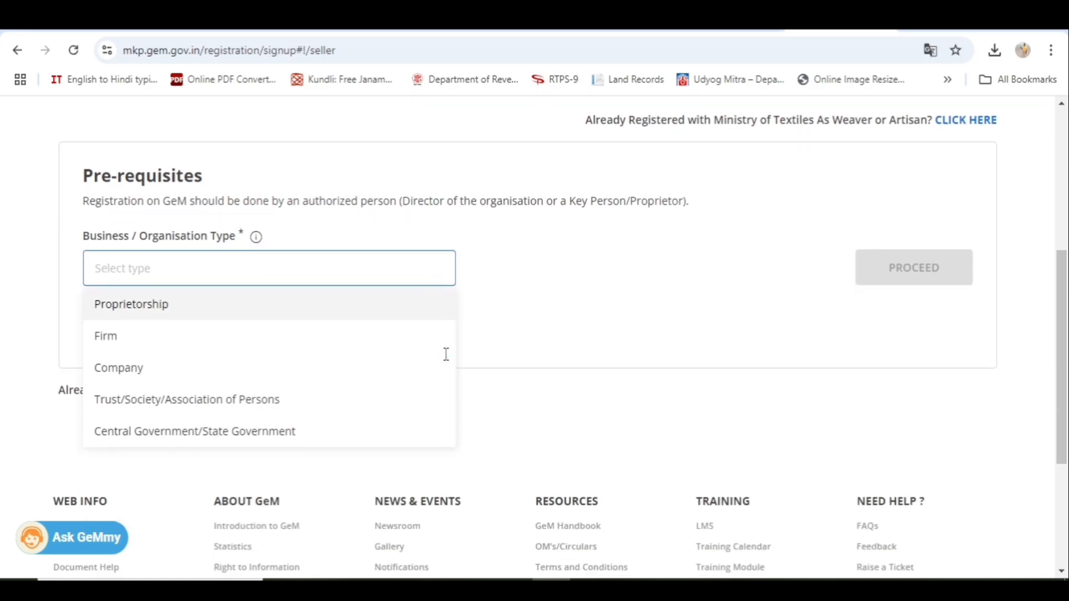
scroll(443, 363, "down", 2)
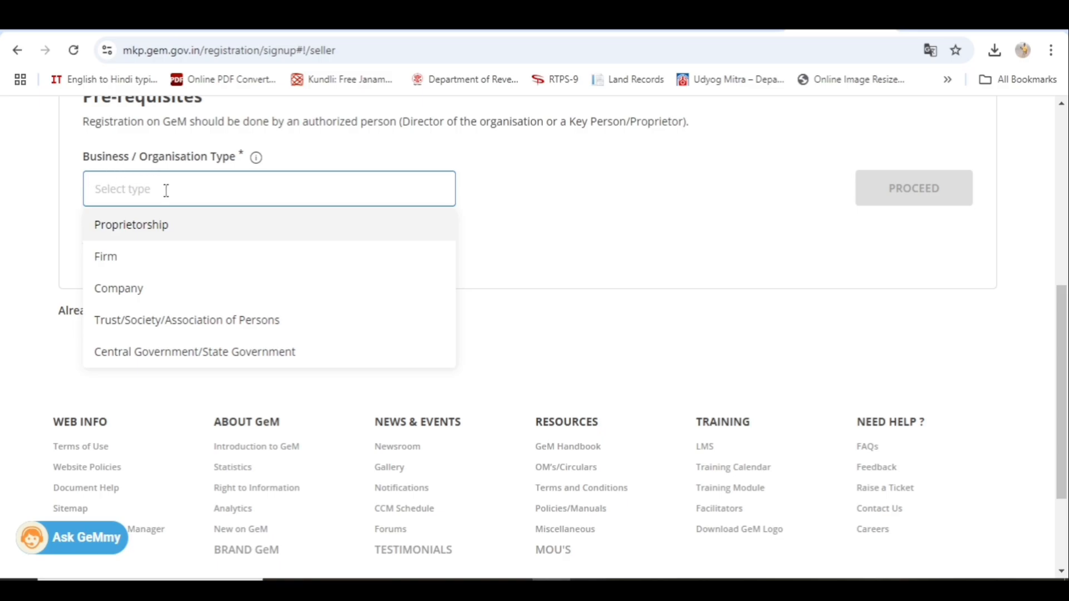
left_click(141, 232)
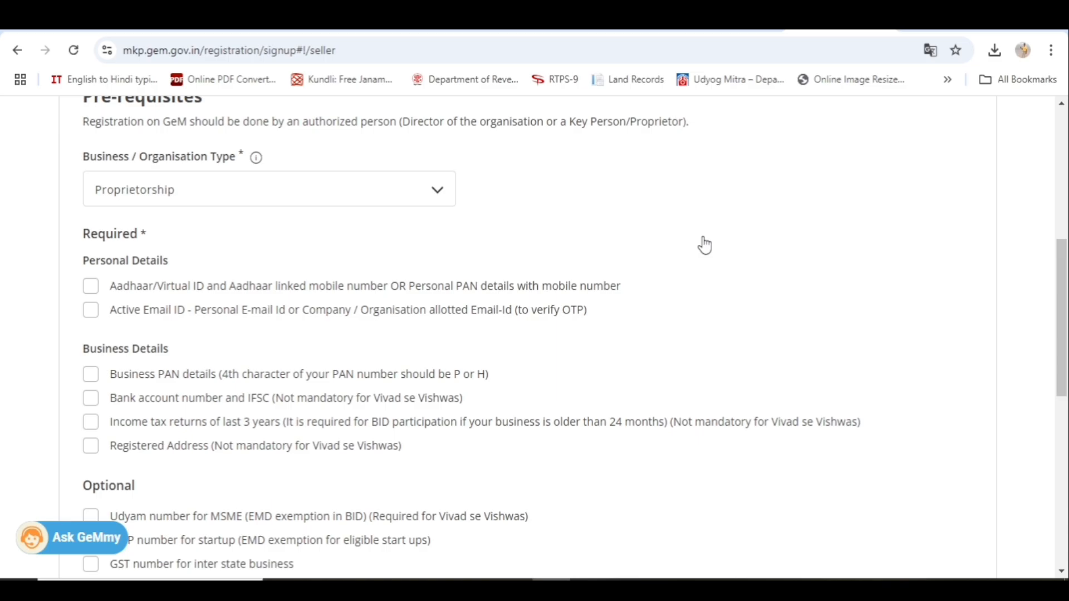
Step: Confirm Aadhaar, e-mail, business PAN, bank/IFSC, 3-year ITR and registered address prerequisites, then proceed
scroll(704, 245, "down", 1)
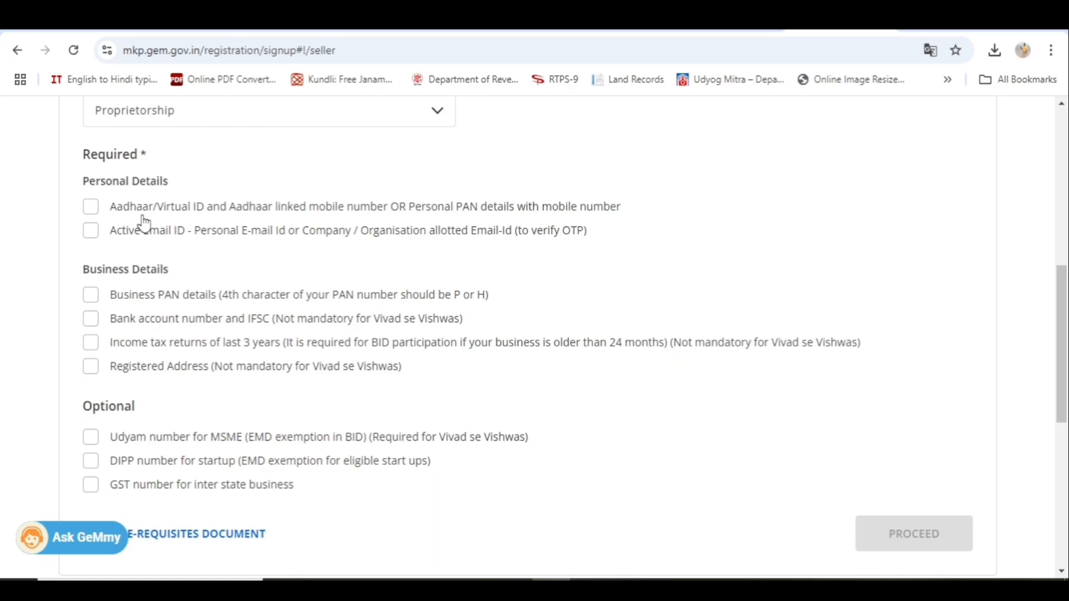
left_click(91, 211)
left_click(92, 233)
left_click(91, 300)
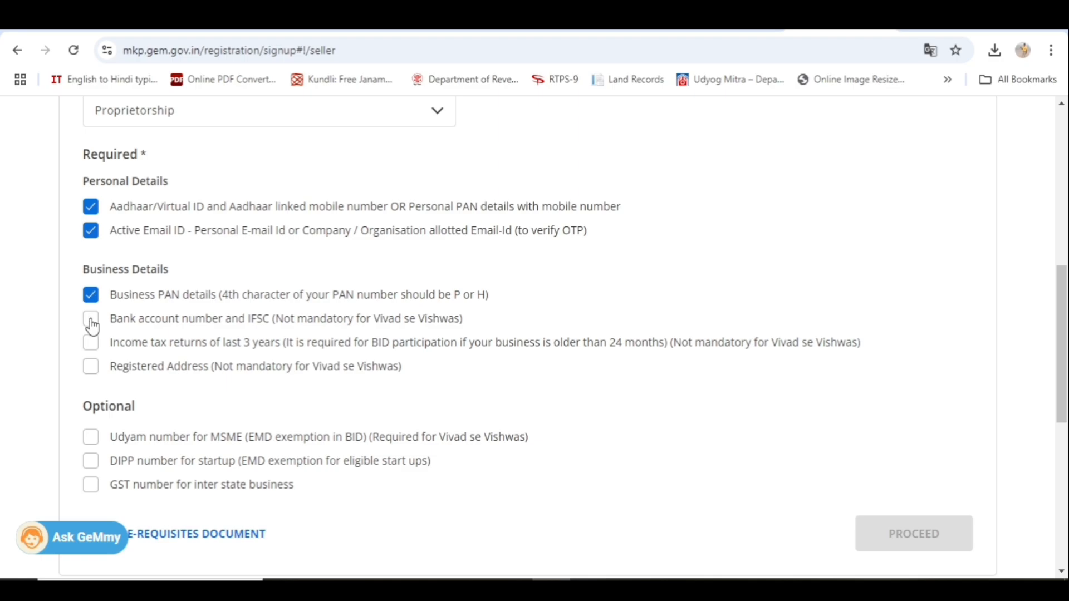
left_click(91, 323)
left_click(92, 350)
left_click(93, 370)
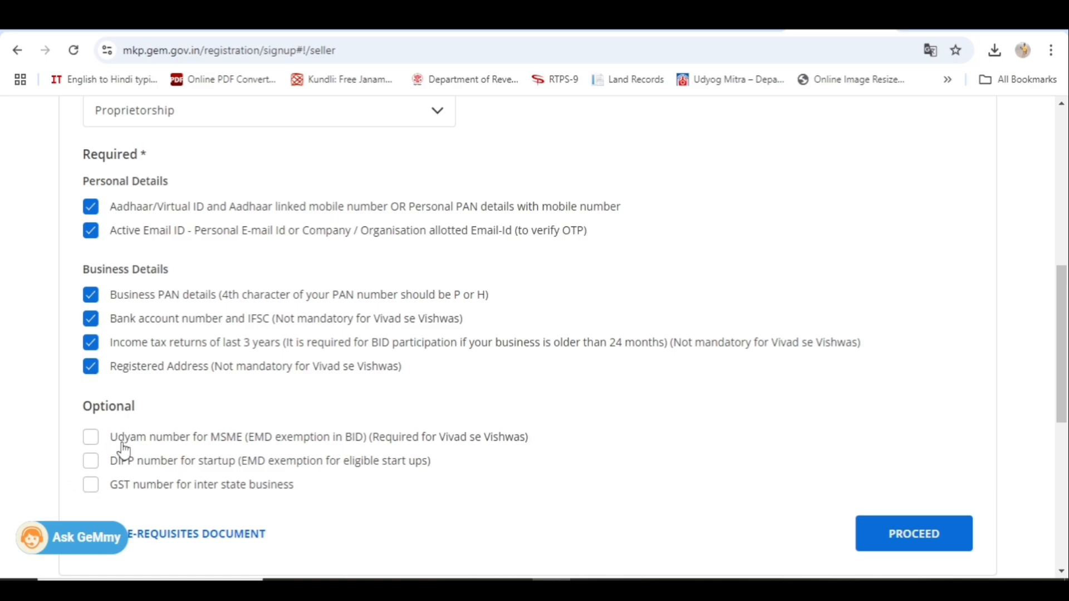
left_click(924, 534)
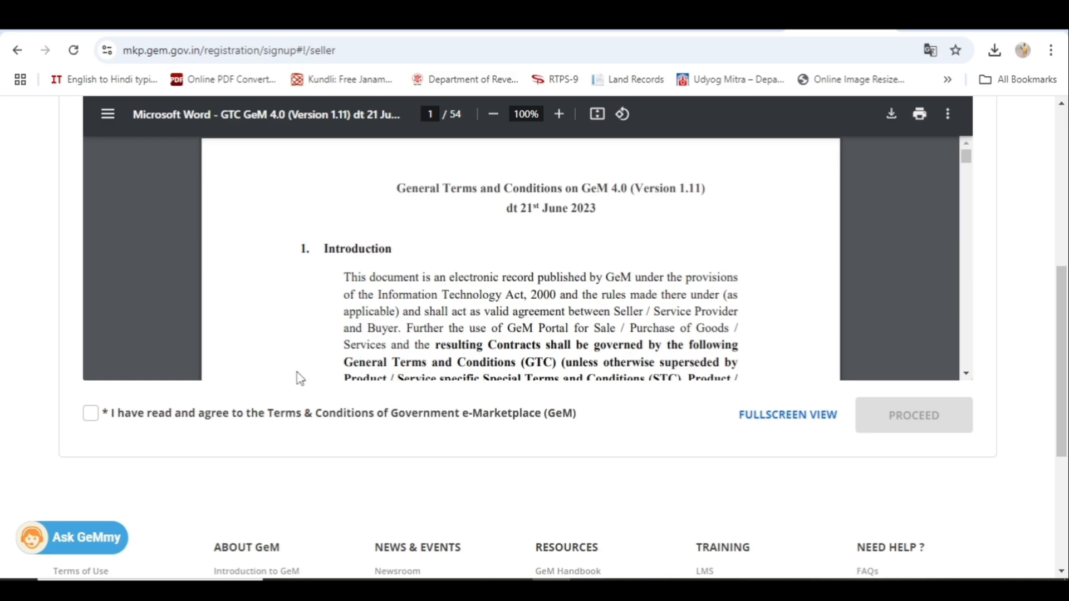
Step: Agree to the GeM 4.0 Terms & Conditions and proceed to Organisation Details
left_click(92, 417)
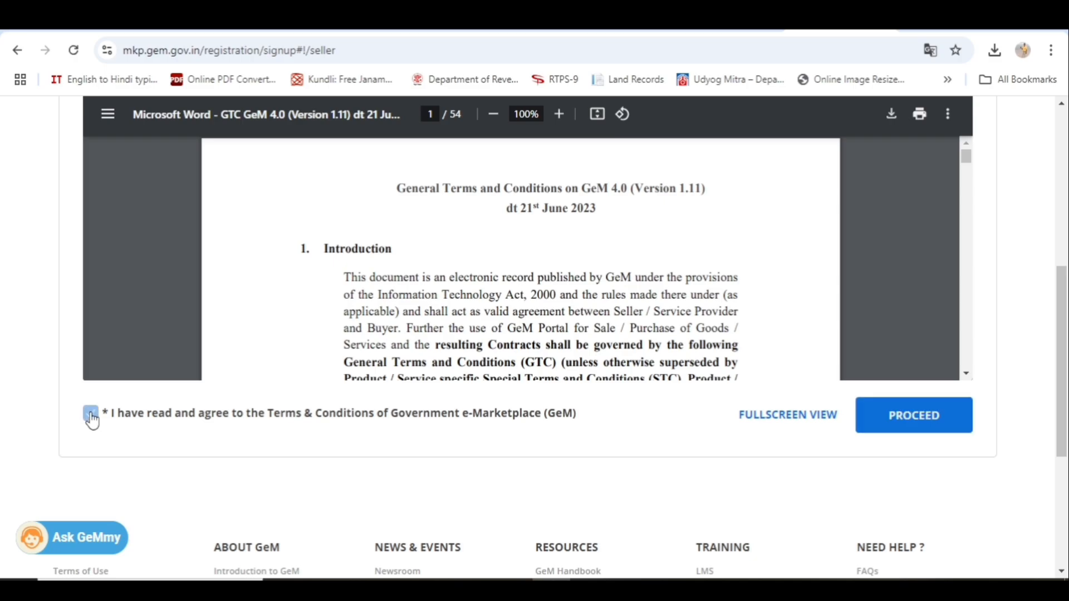
left_click(919, 427)
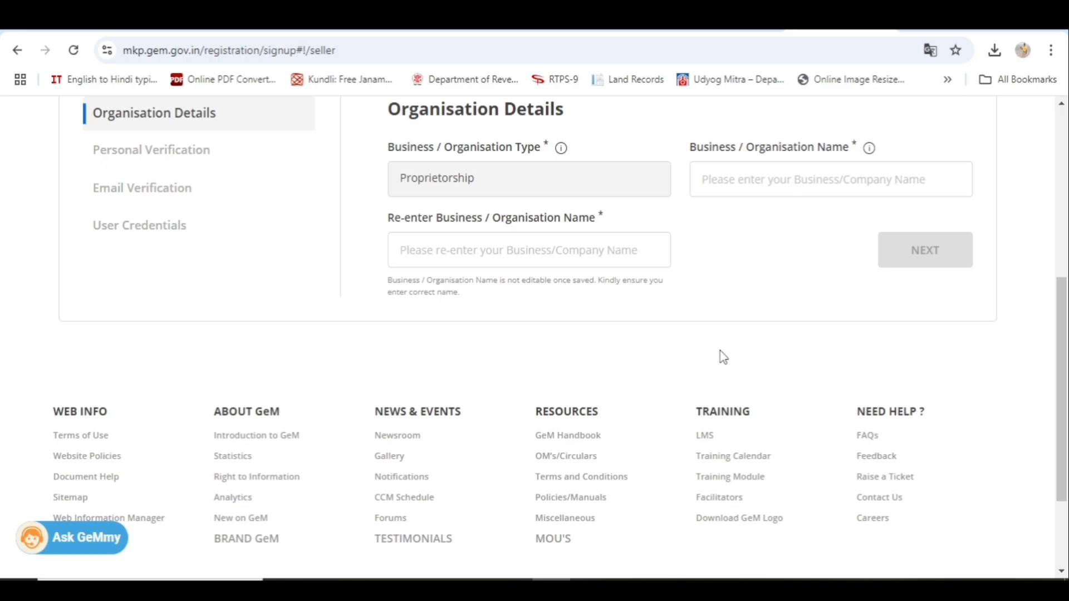
Step: Fill in the Business / Organisation Name, clearing the browser's autofill suggestions
scroll(723, 357, "up", 1)
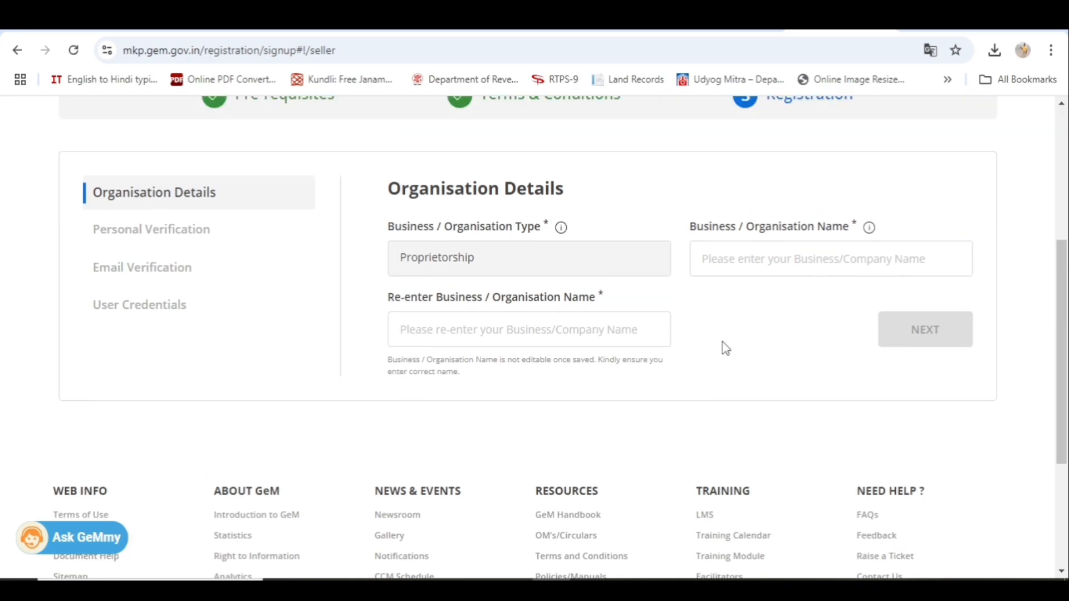
left_click(724, 260)
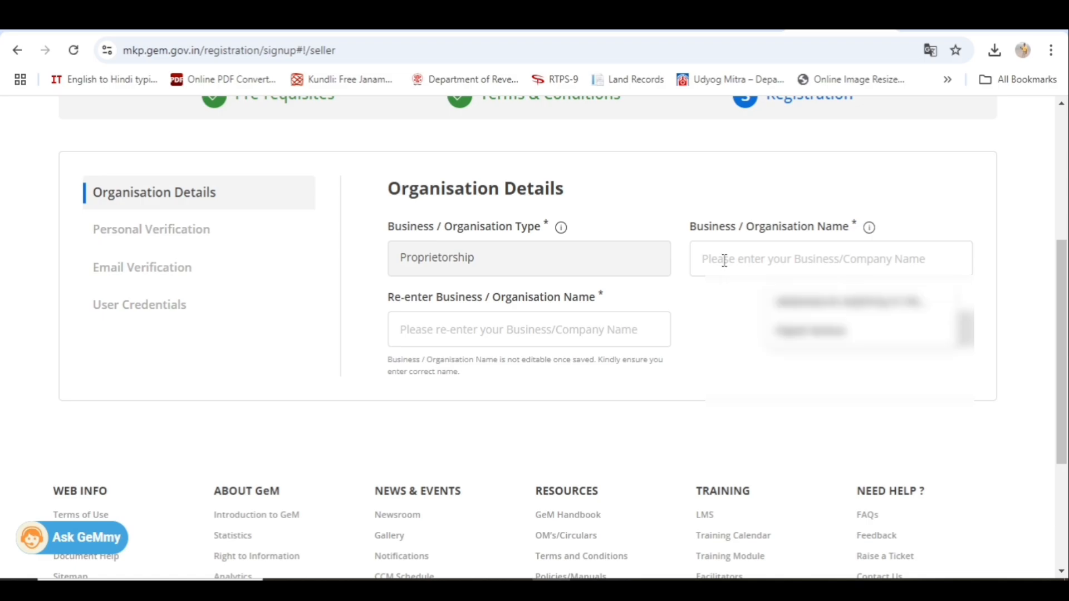
left_click(708, 341)
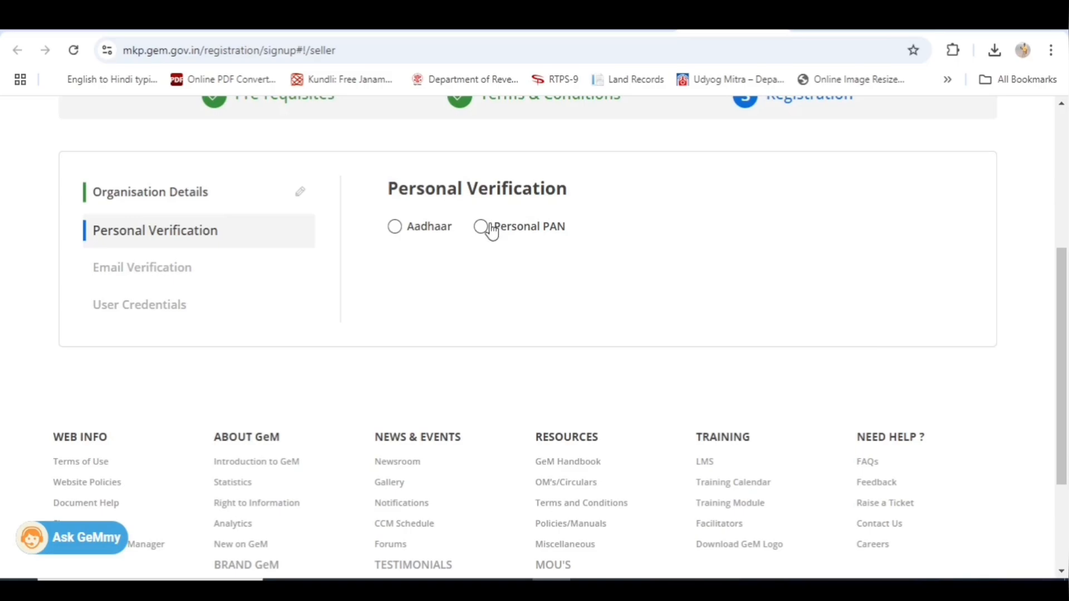
Step: Verify the applicant through Aadhaar with the mobile OTP
left_click(397, 229)
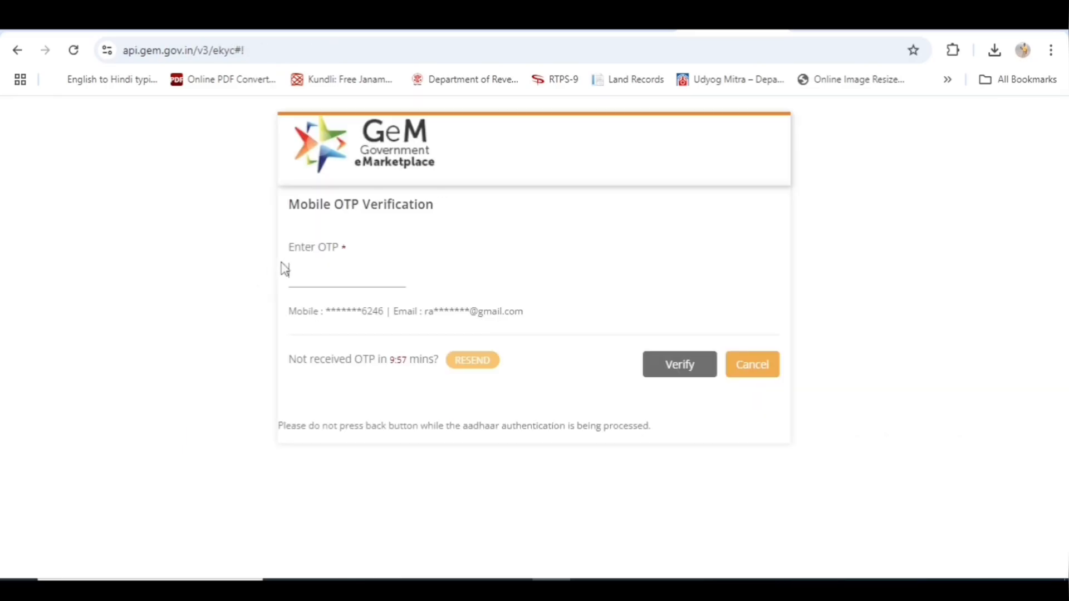
left_click(304, 280)
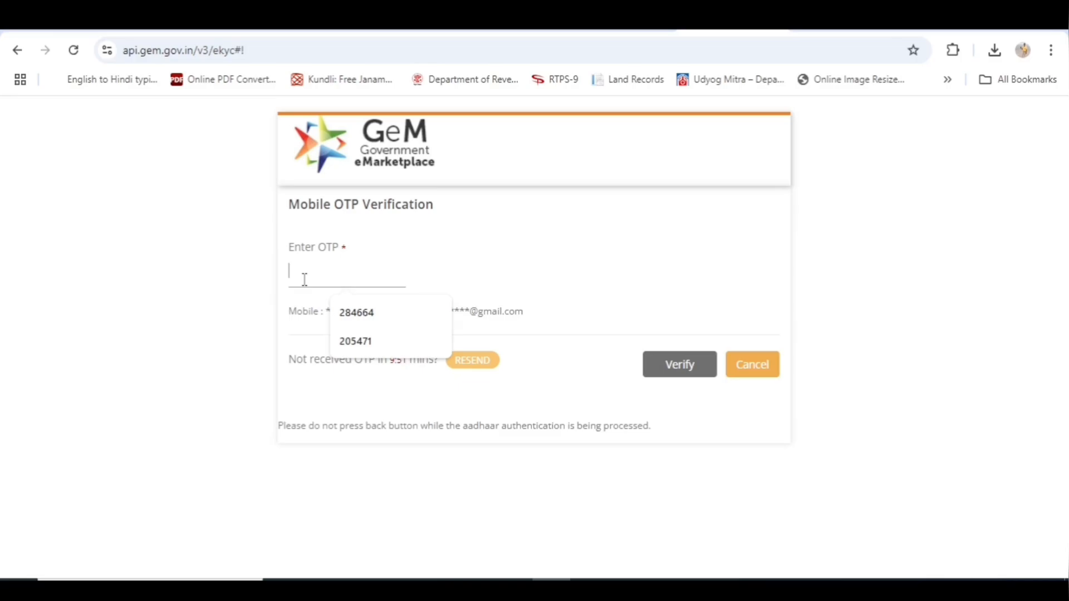
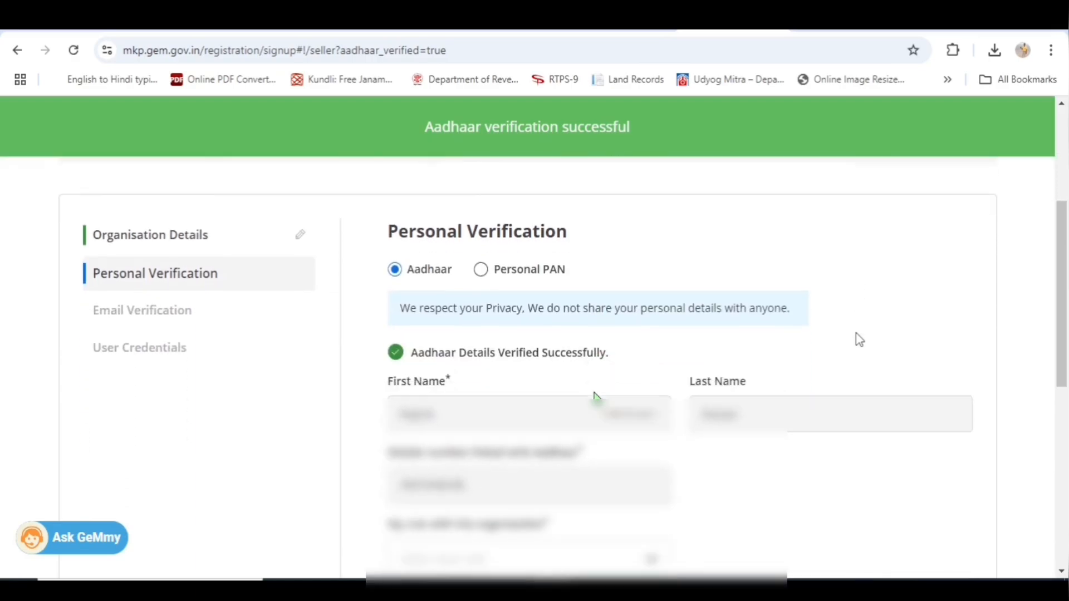
Step: Set 'My role with the organisation' to Proprietor and continue to Email Verification
scroll(859, 339, "down", 3)
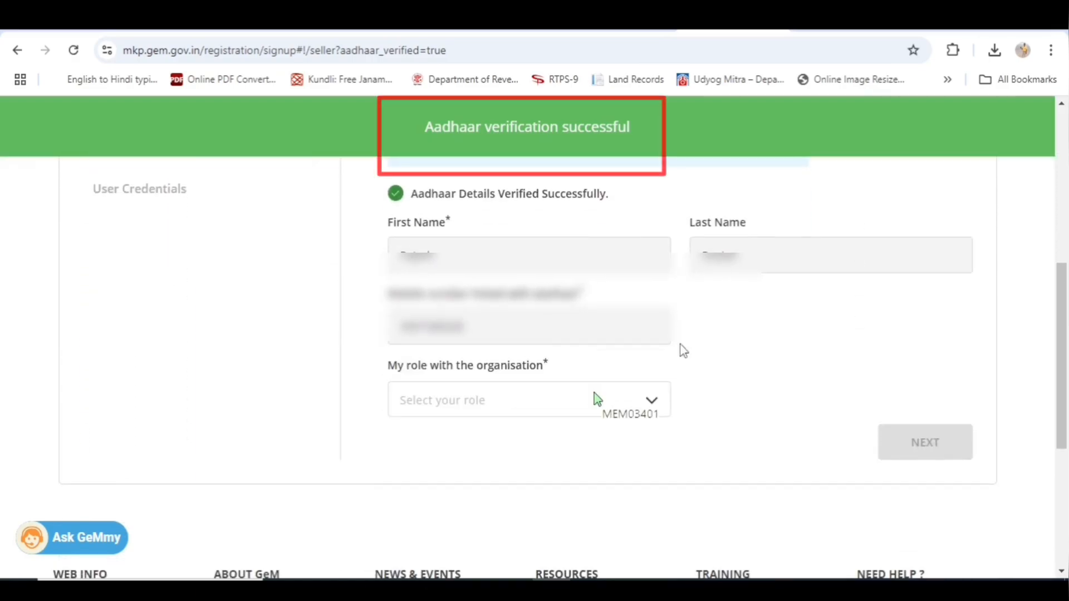
left_click(441, 401)
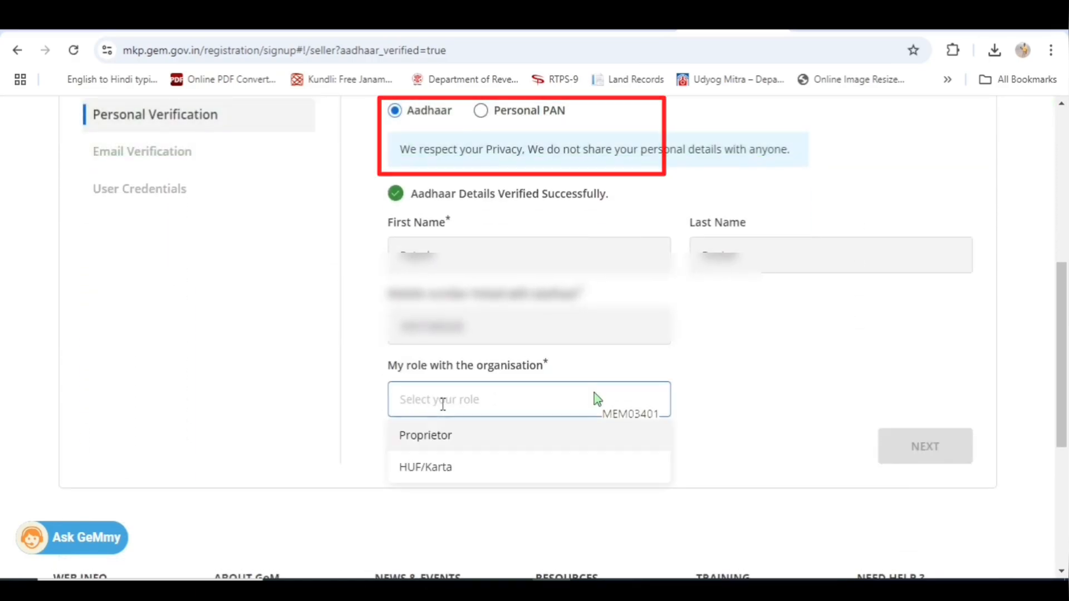
left_click(426, 440)
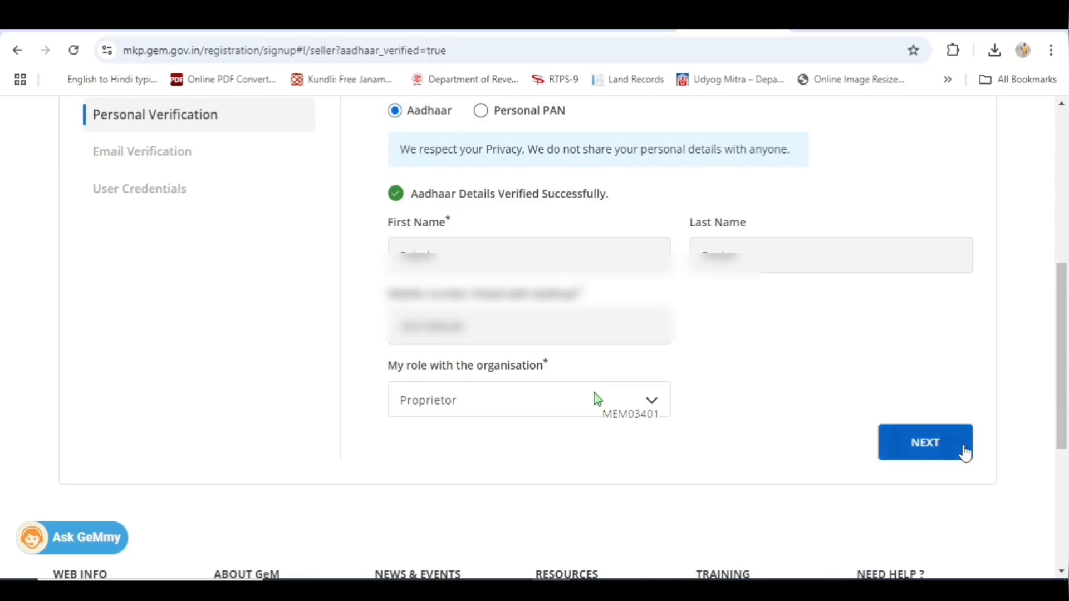
left_click(965, 453)
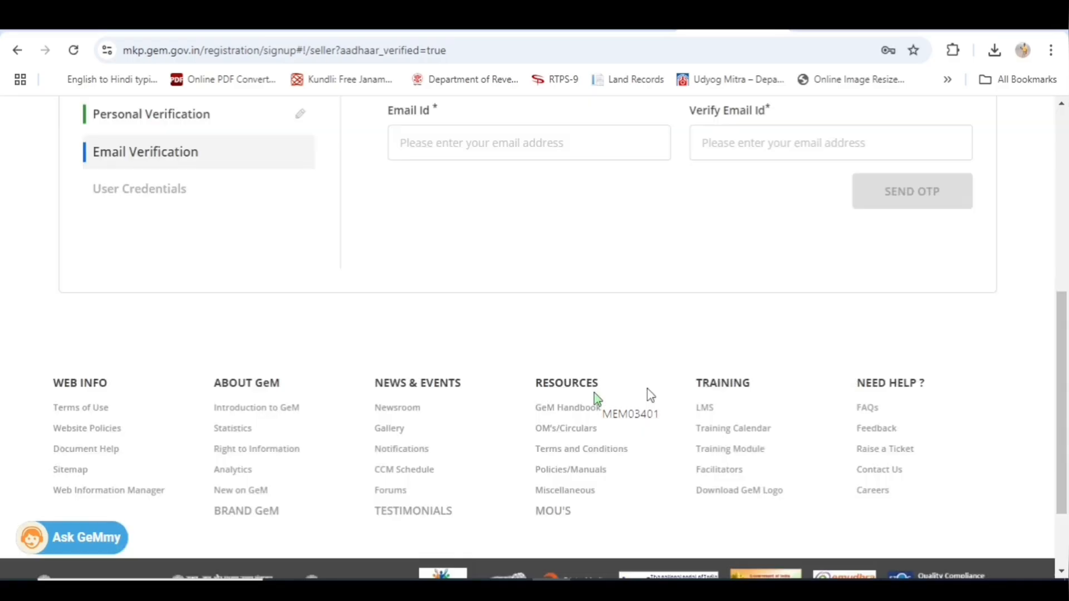
Step: Enter the seller's e-mail address, confirm its OTP, and continue to User Credentials
scroll(563, 325, "up", 3)
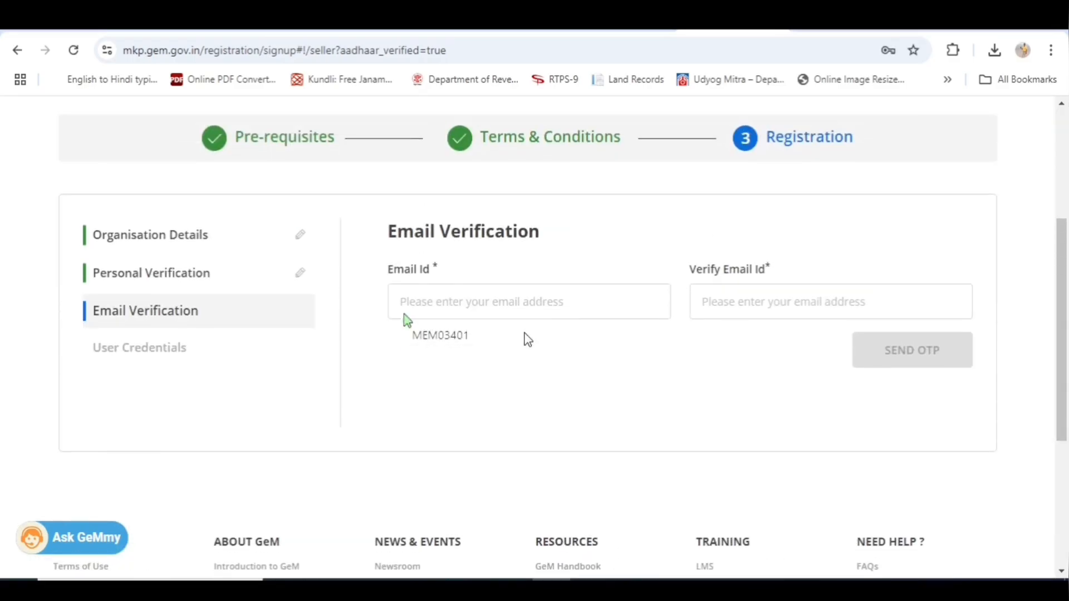
left_click(434, 301)
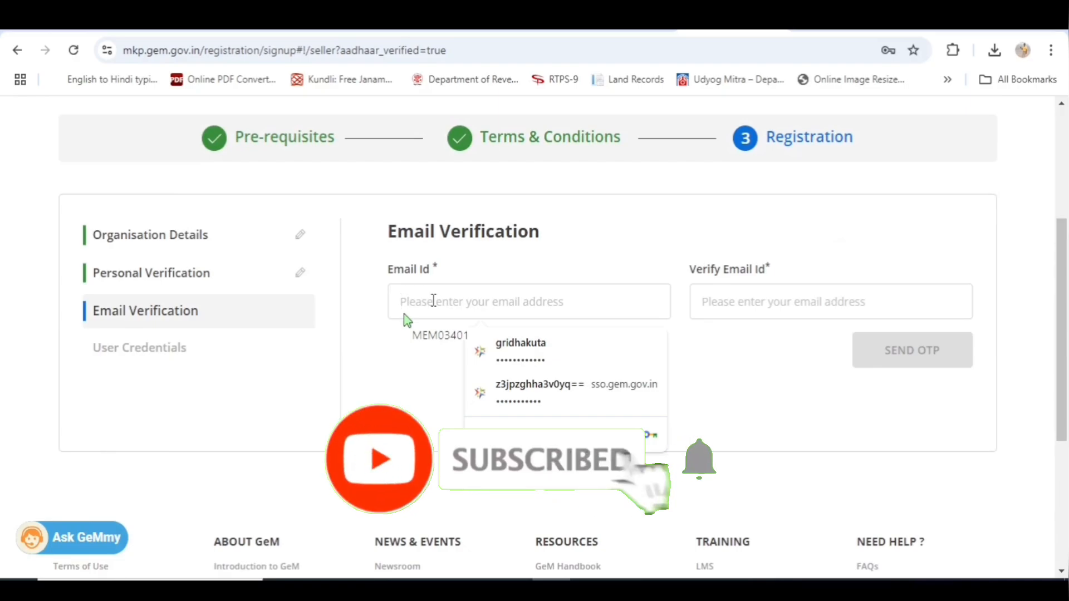
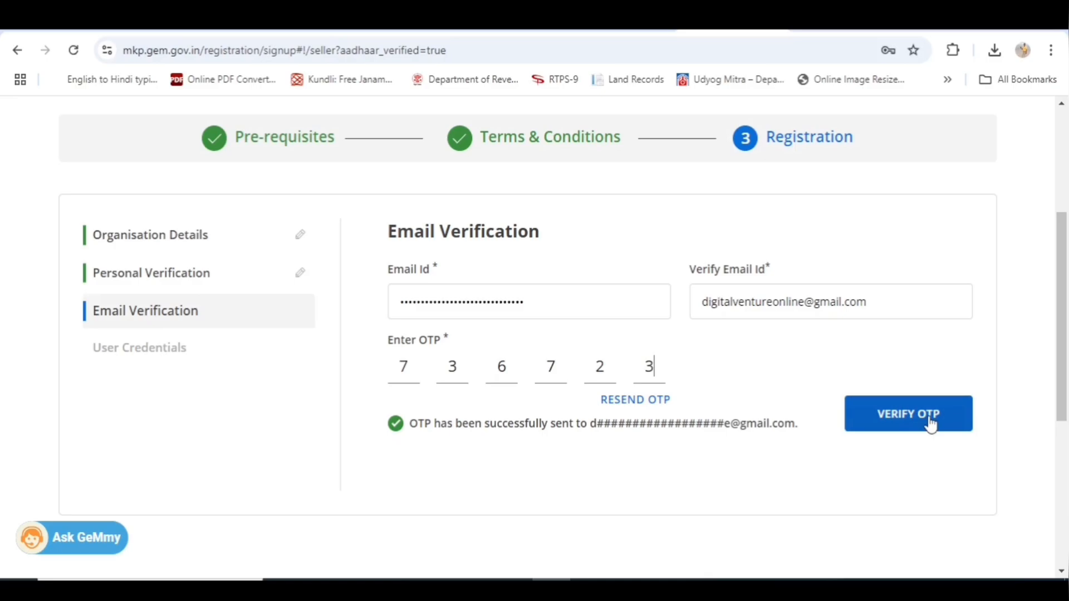
left_click(930, 422)
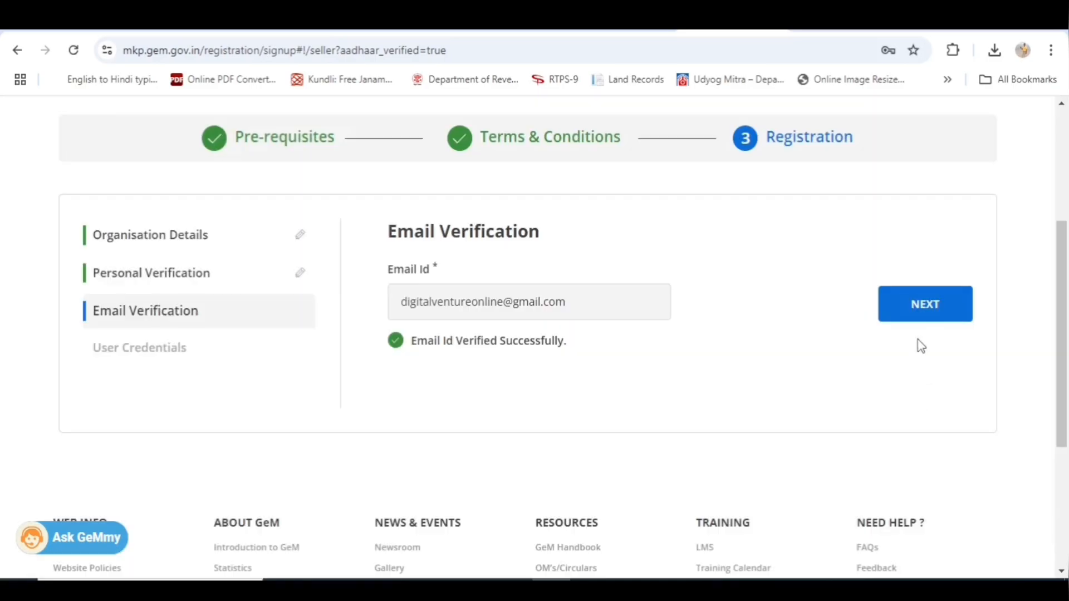
left_click(932, 310)
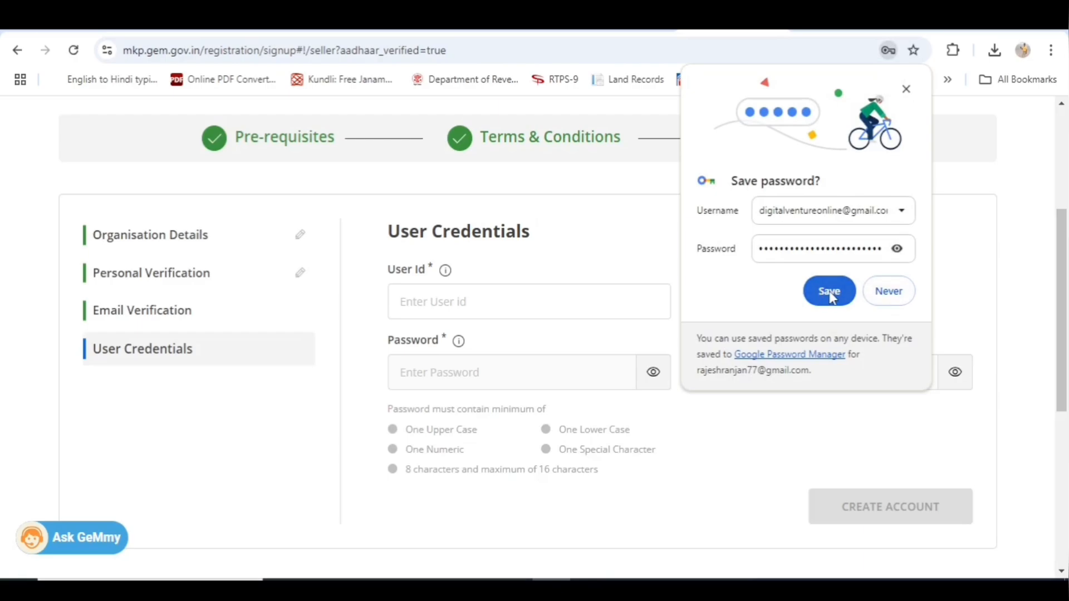
Step: Enter the new account's user ID and a password meeting all strength rules
left_click(908, 91)
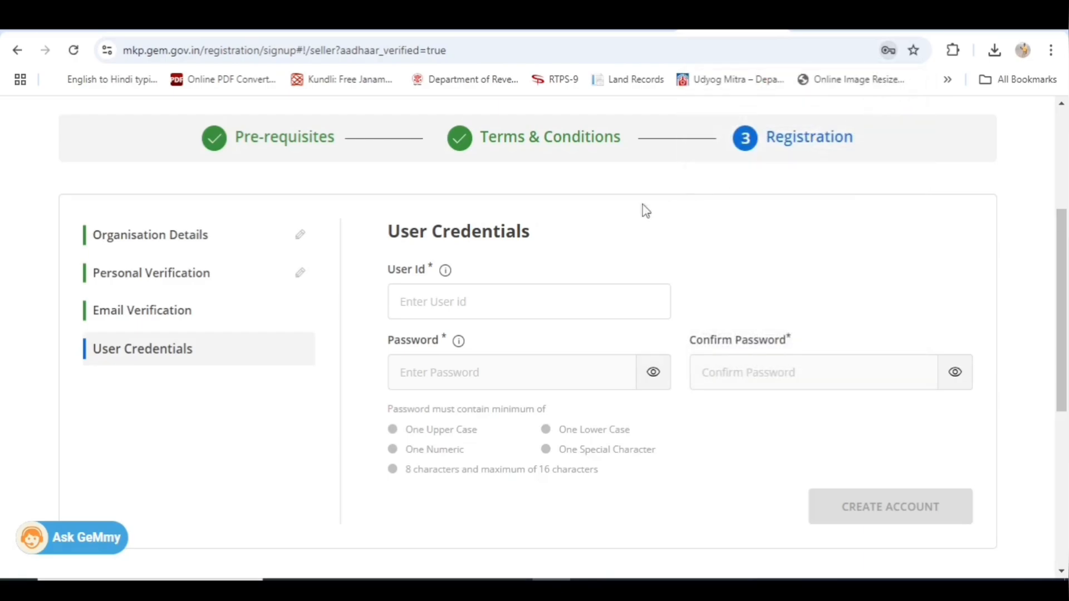
left_click(413, 304)
type("digital")
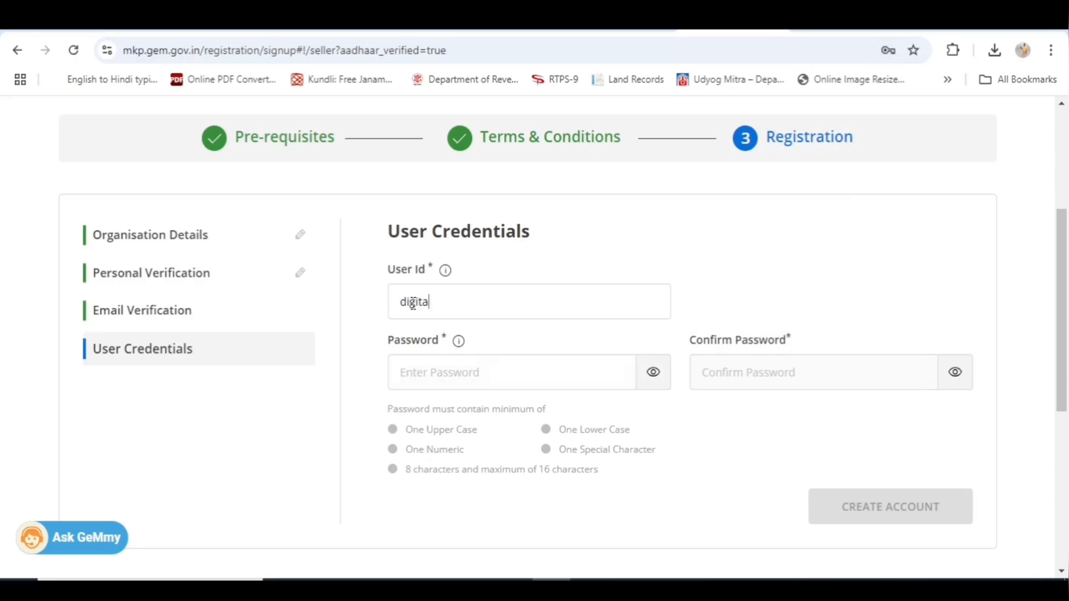
type("venture")
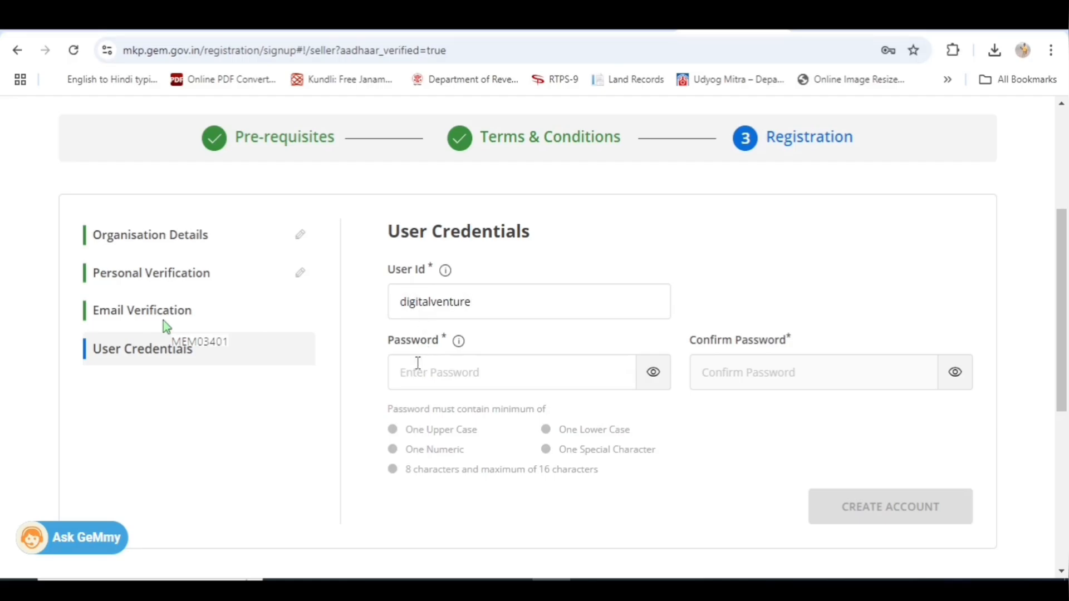
left_click(409, 379)
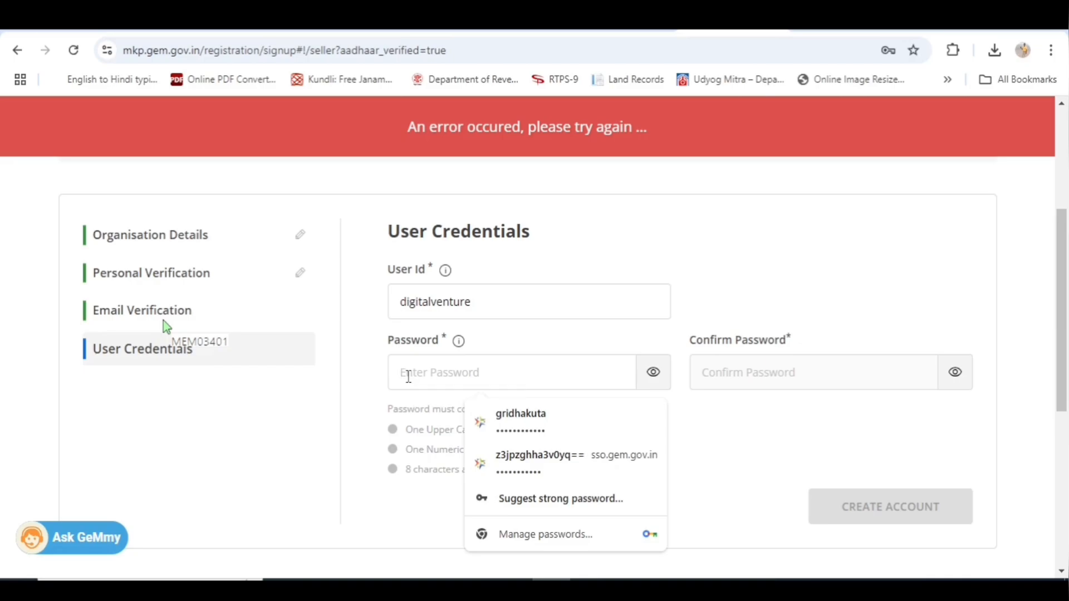
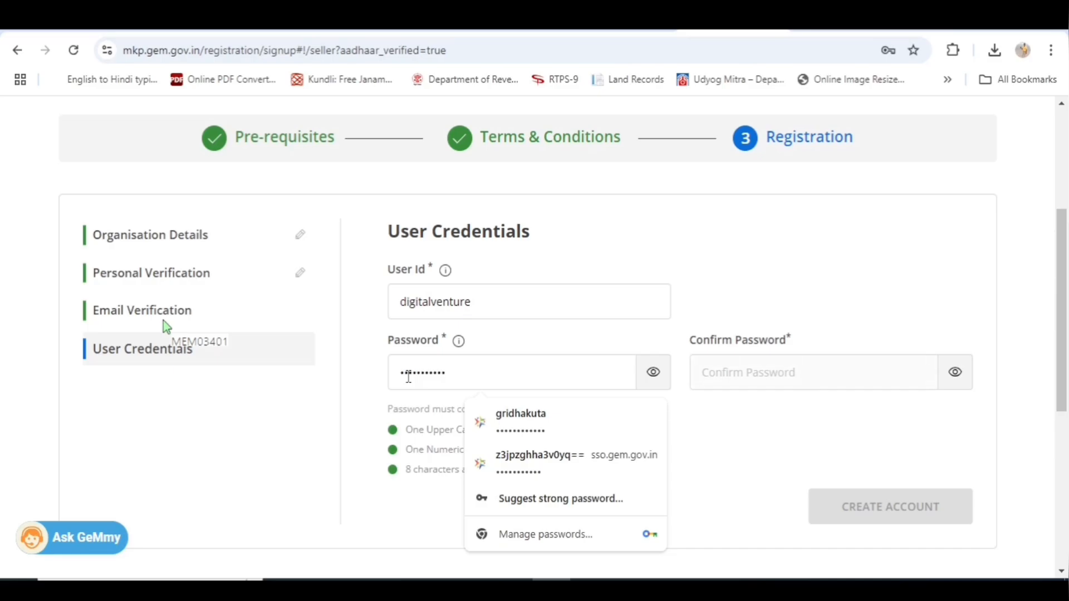
scroll(409, 377, "down", 6)
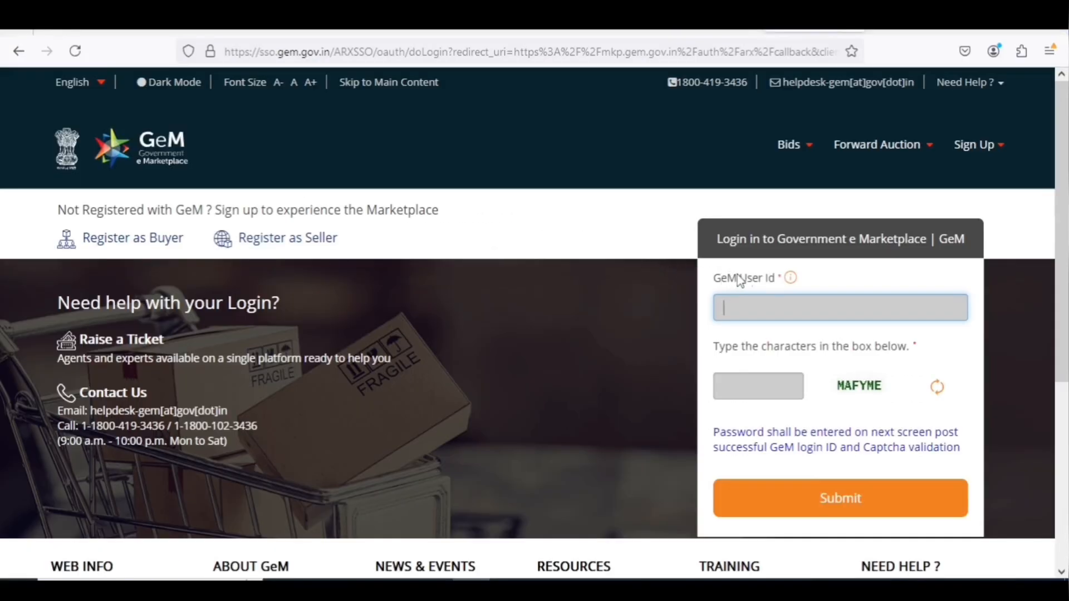
Step: Log in by pasting the new GeM user ID and entering the captcha
type("digitalventureonline")
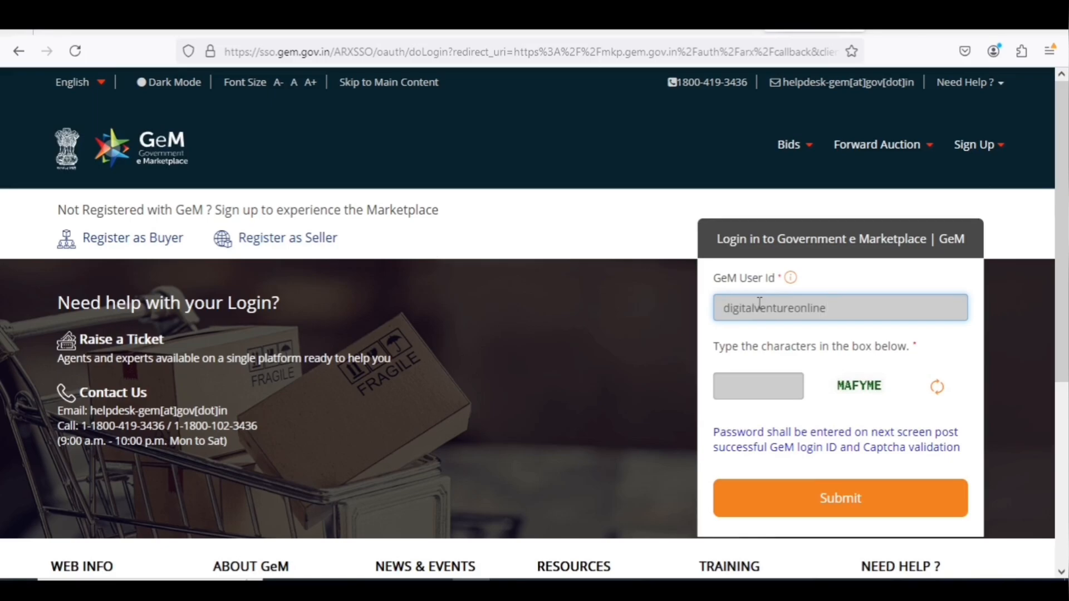
left_click(751, 386)
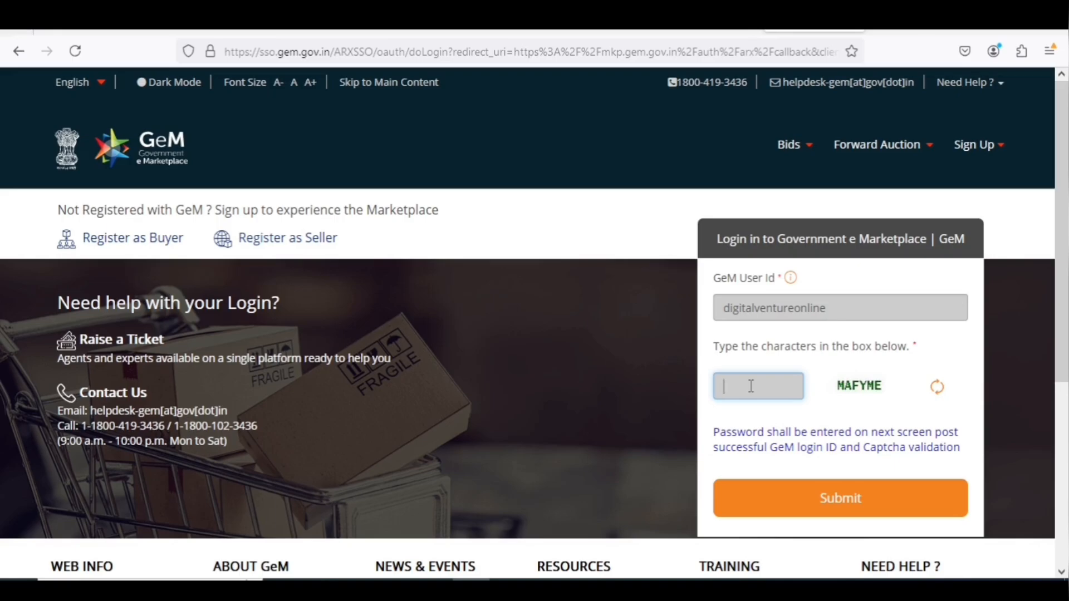
type("M")
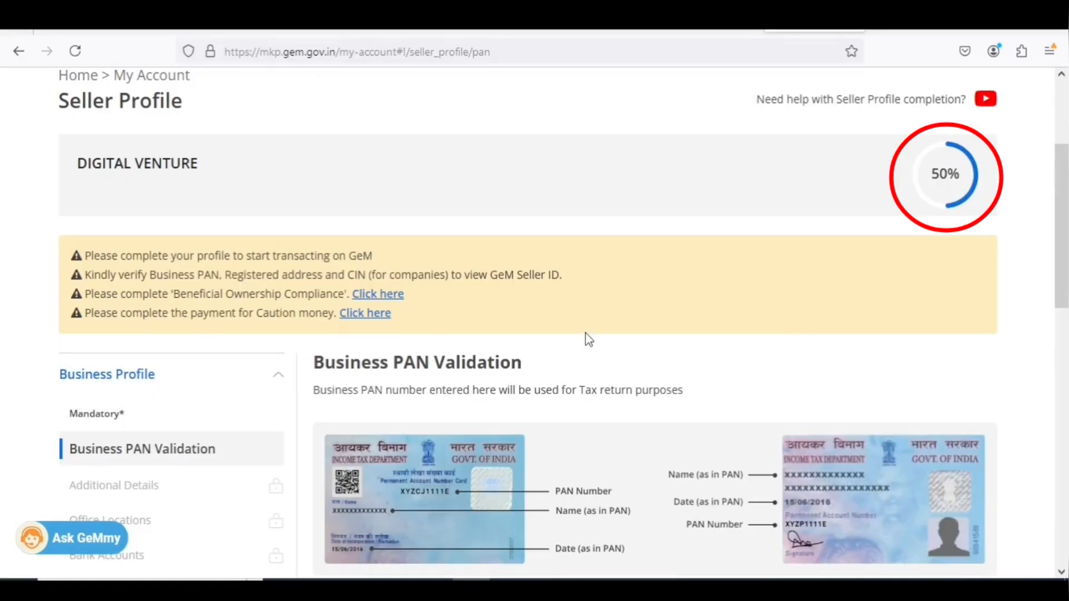
Step: Enter the business PAN number and the name as on the PAN card
scroll(310, 297, "down", 2)
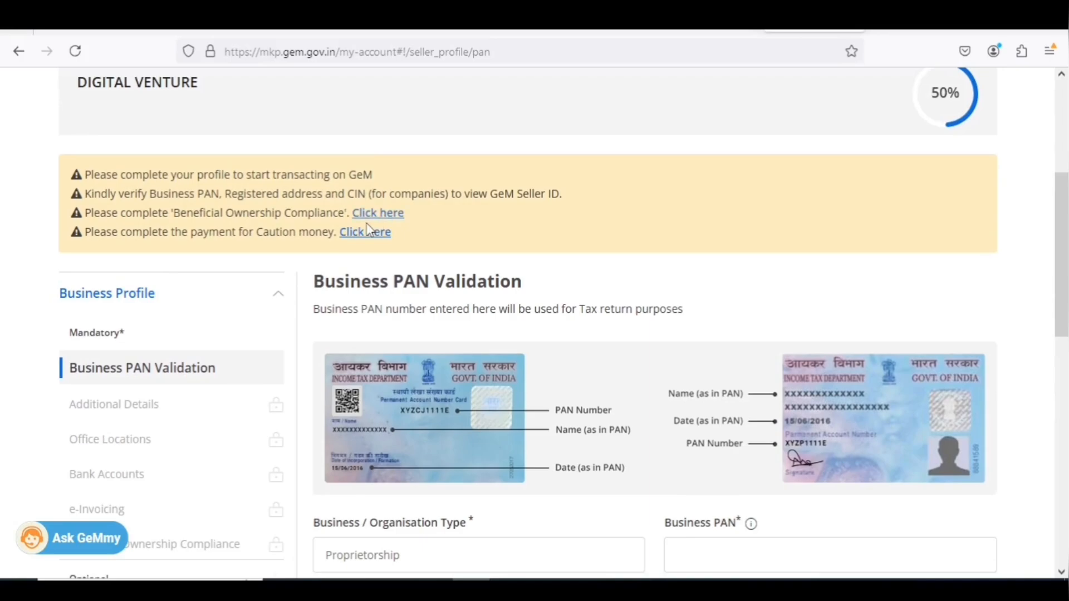
scroll(539, 432, "down", 2)
scroll(540, 431, "down", 4)
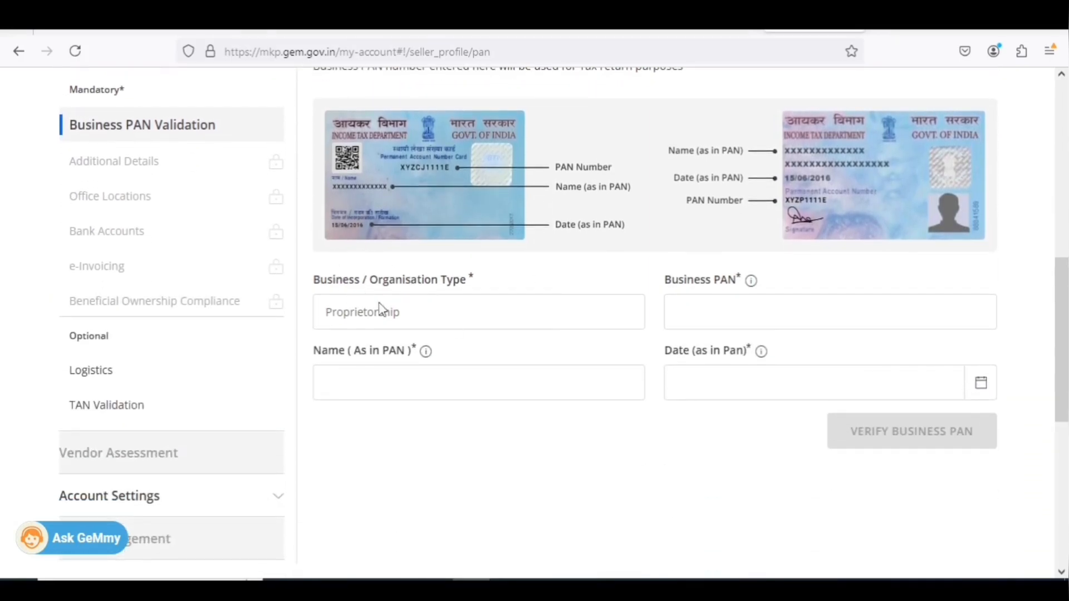
left_click(709, 310)
type("****")
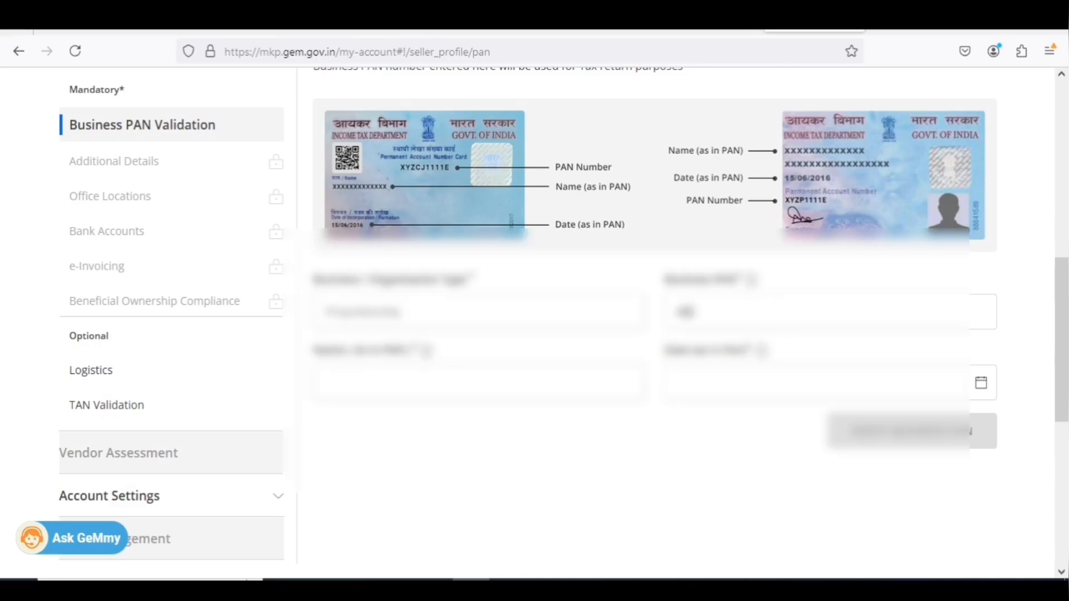
type("******")
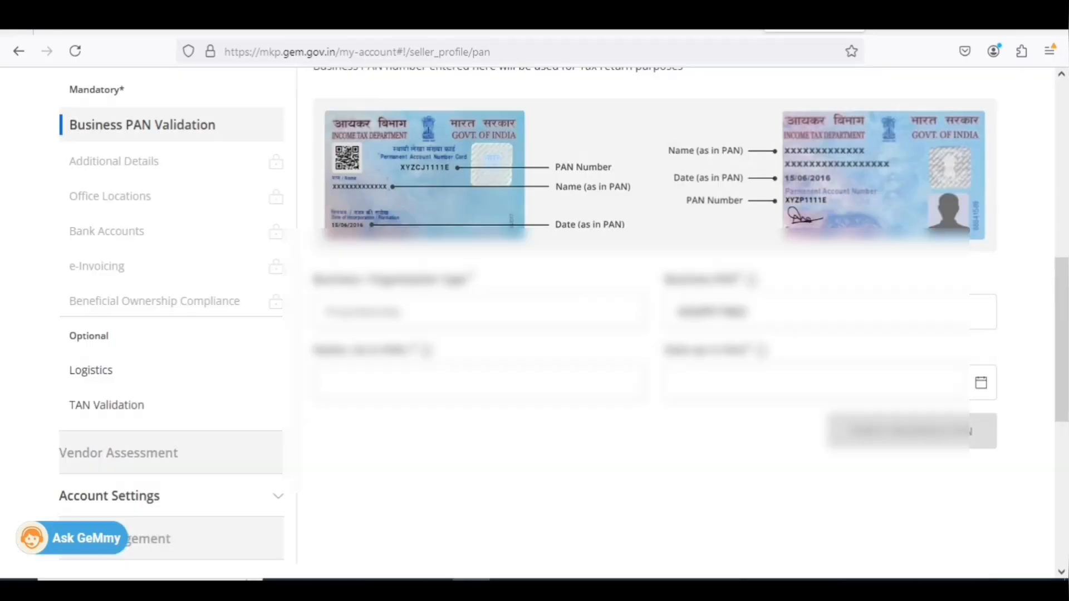
type("******")
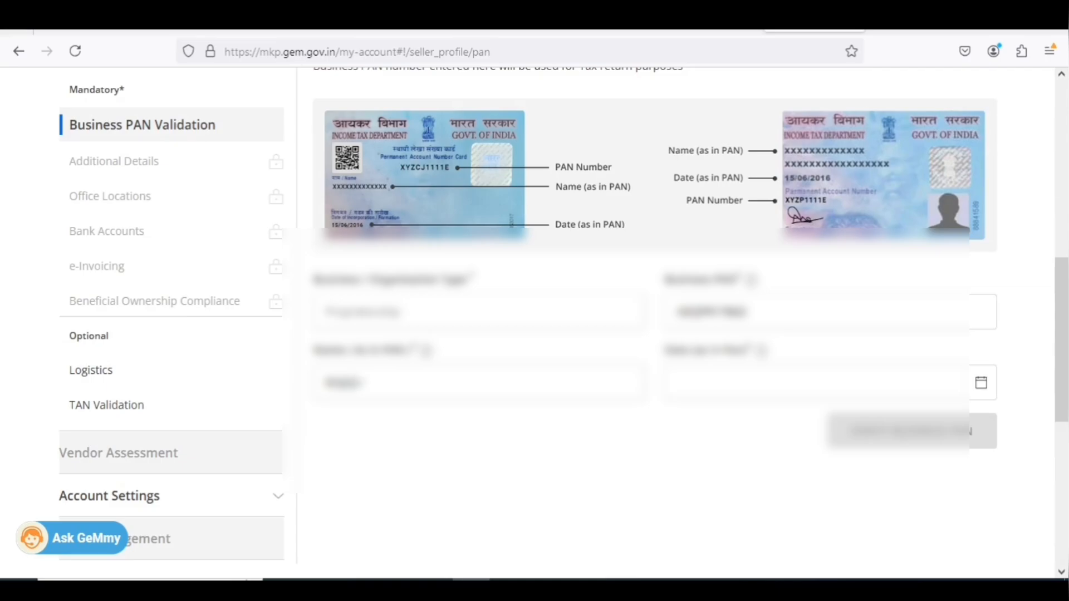
type("*******")
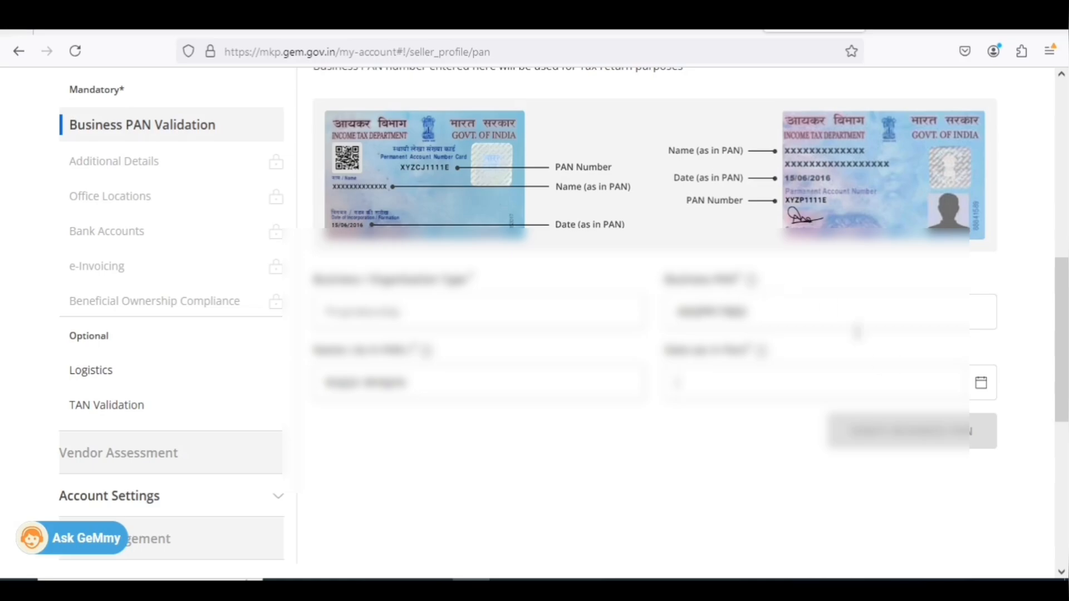
Step: Choose the PAN date from the calendar, selecting the year 1977
left_click(981, 383)
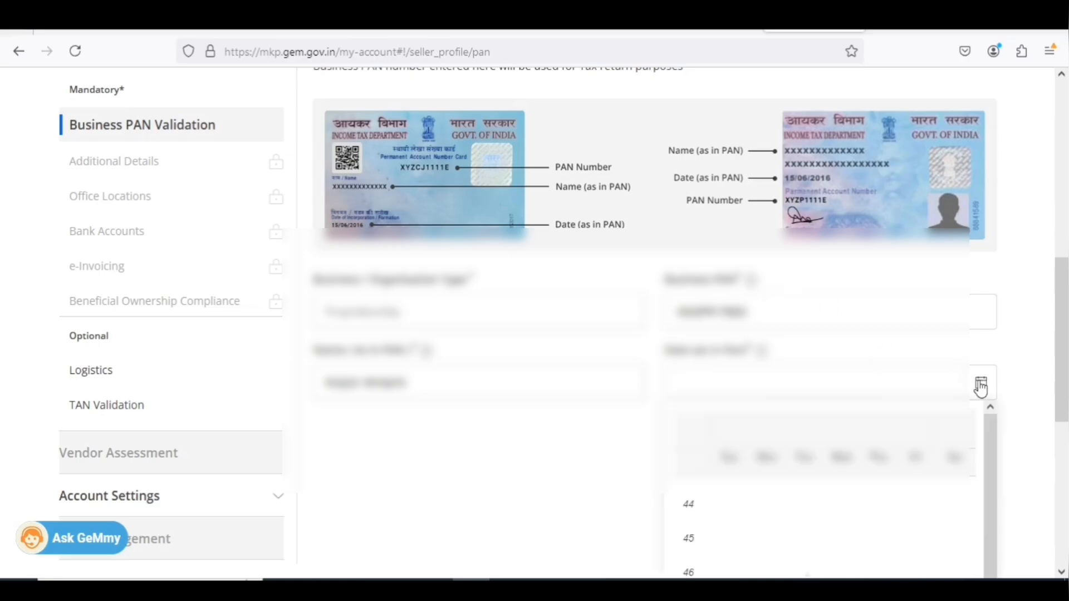
left_click(822, 429)
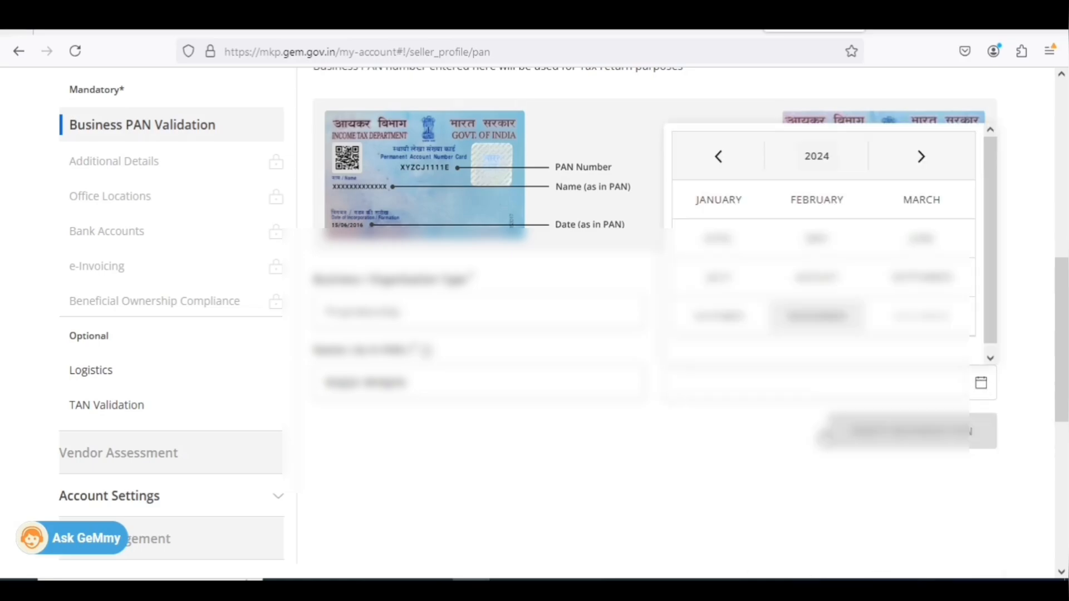
left_click(823, 166)
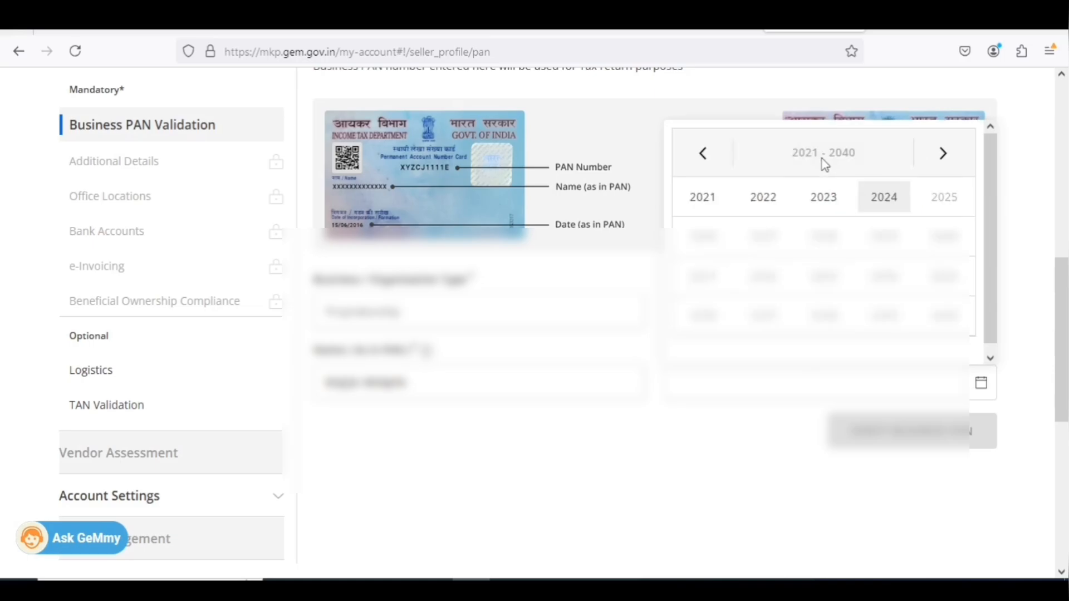
left_click(702, 156)
left_click(702, 156)
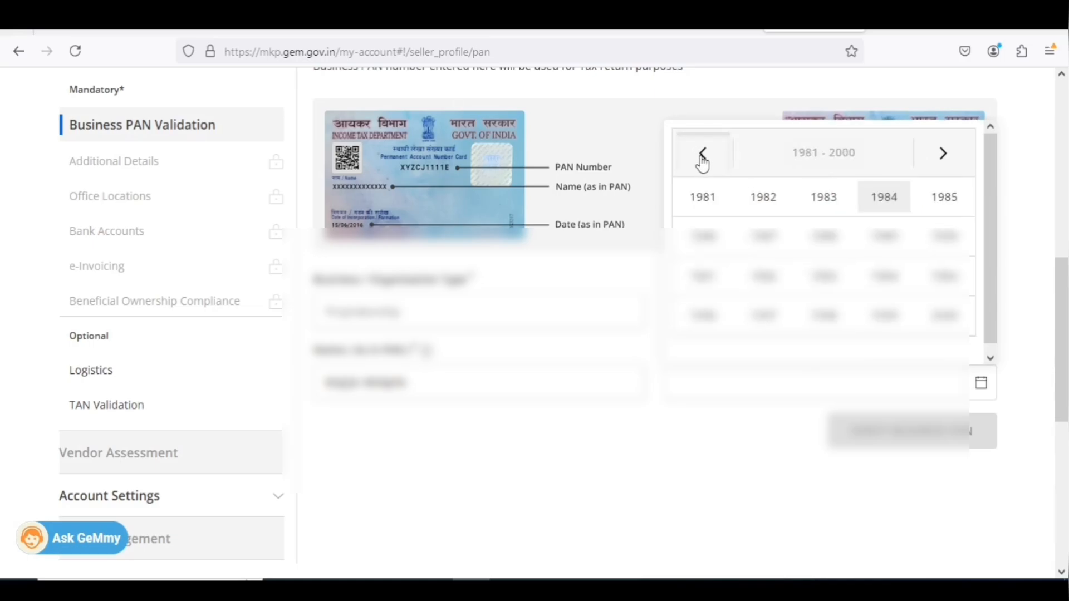
left_click(702, 155)
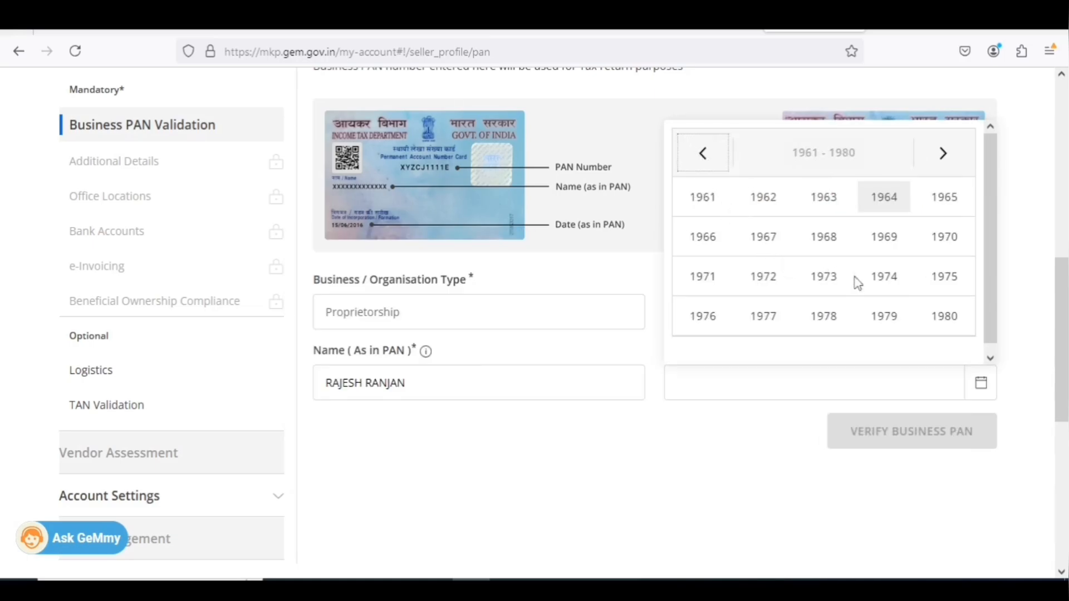
left_click(760, 317)
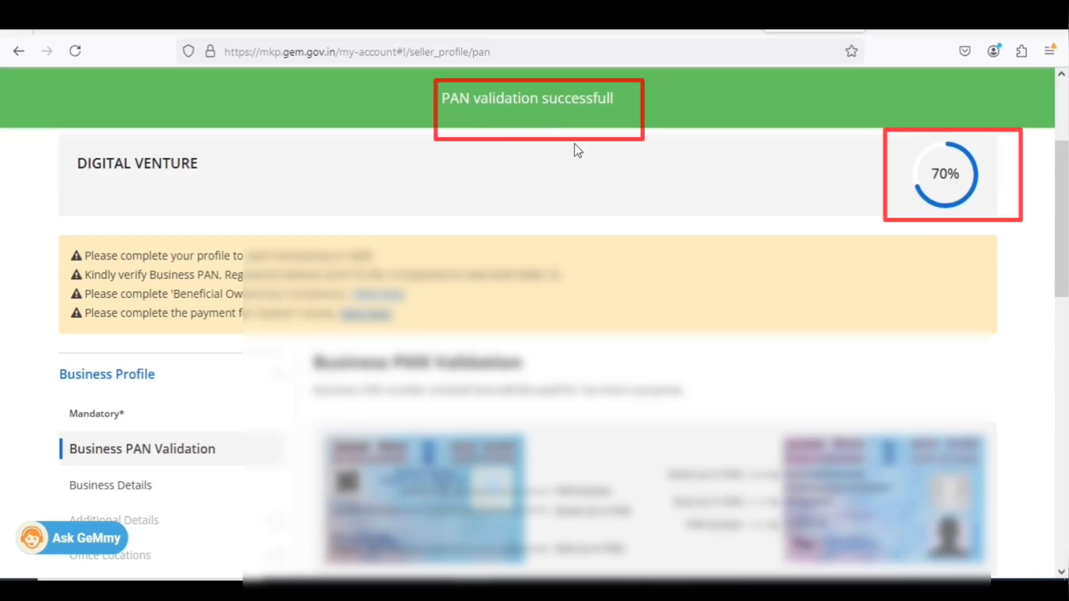
scroll(624, 241, "down", 6)
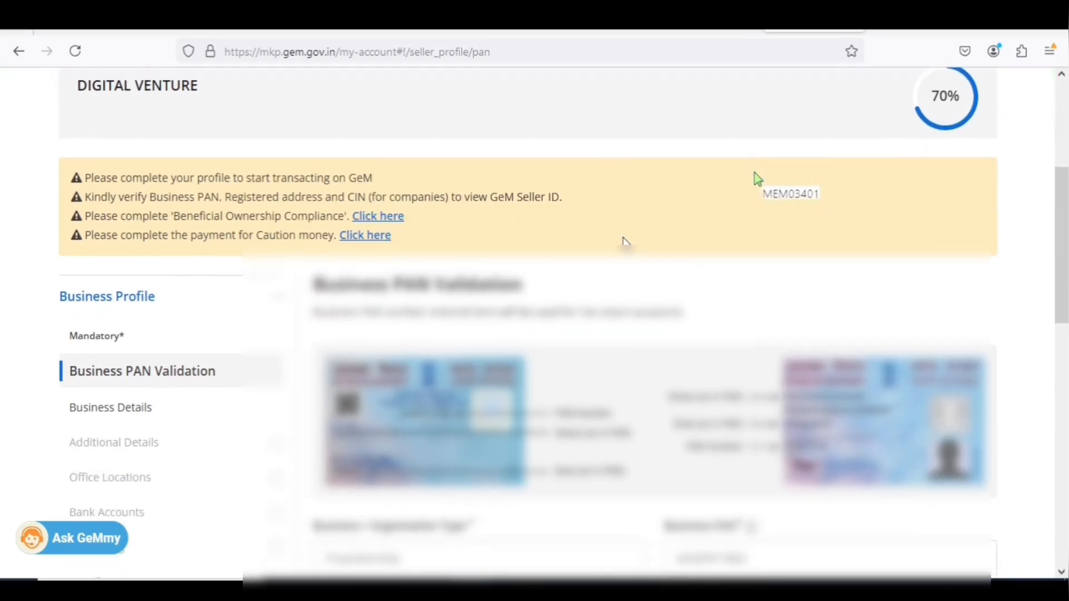
scroll(709, 254, "down", 3)
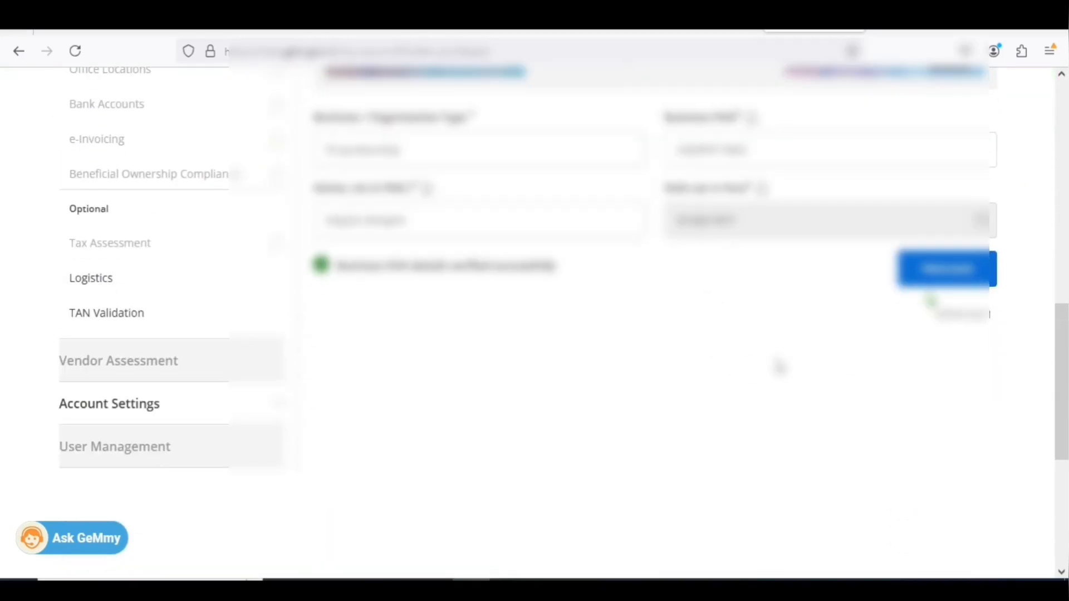
Step: Submit the verified business PAN and save 13/08/2024 as the Date of Incorporation
left_click(943, 270)
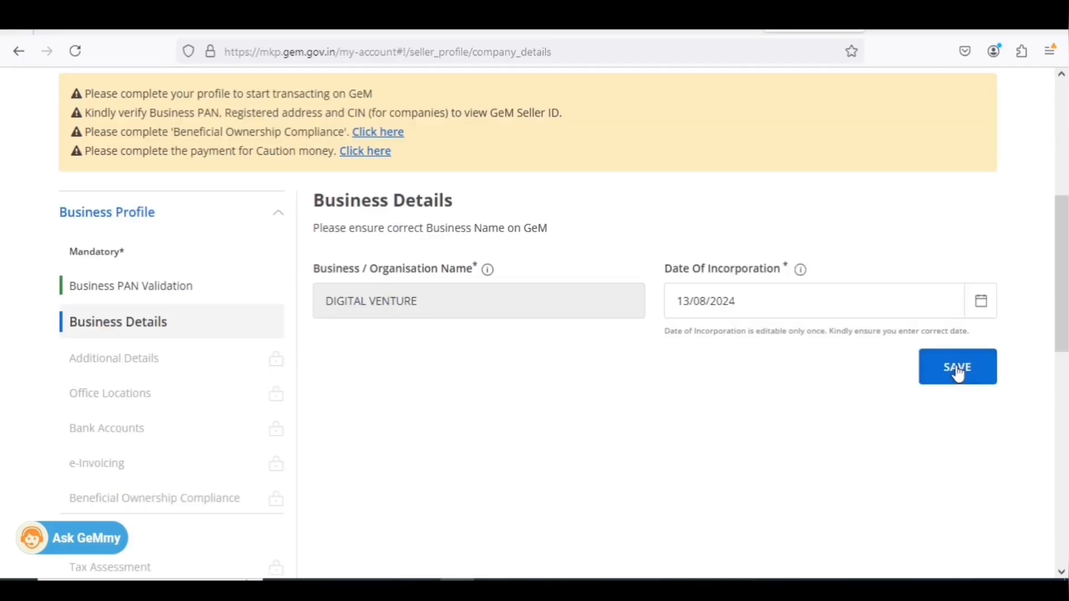
left_click(957, 367)
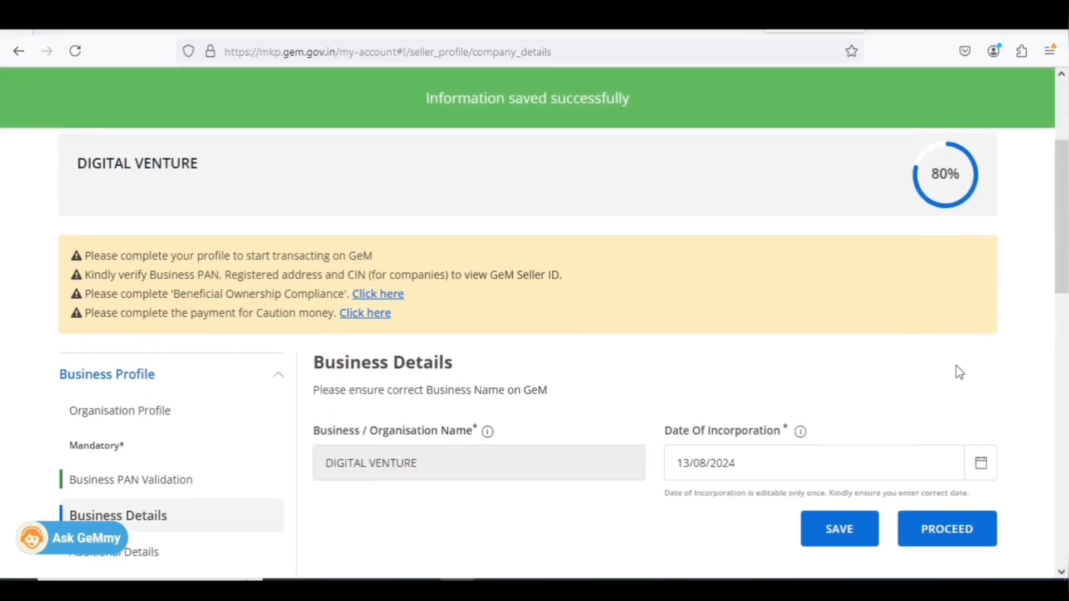
scroll(512, 456, "down", 2)
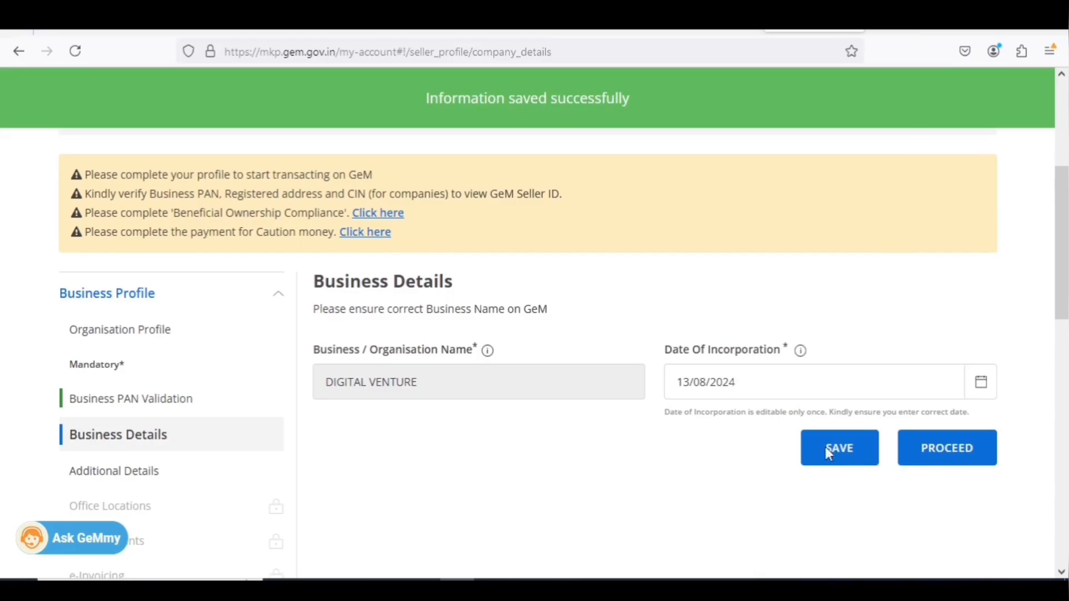
Step: Proceed to Additional Details and answer Yes to Udyam MSME registration and to participating in bids
left_click(941, 456)
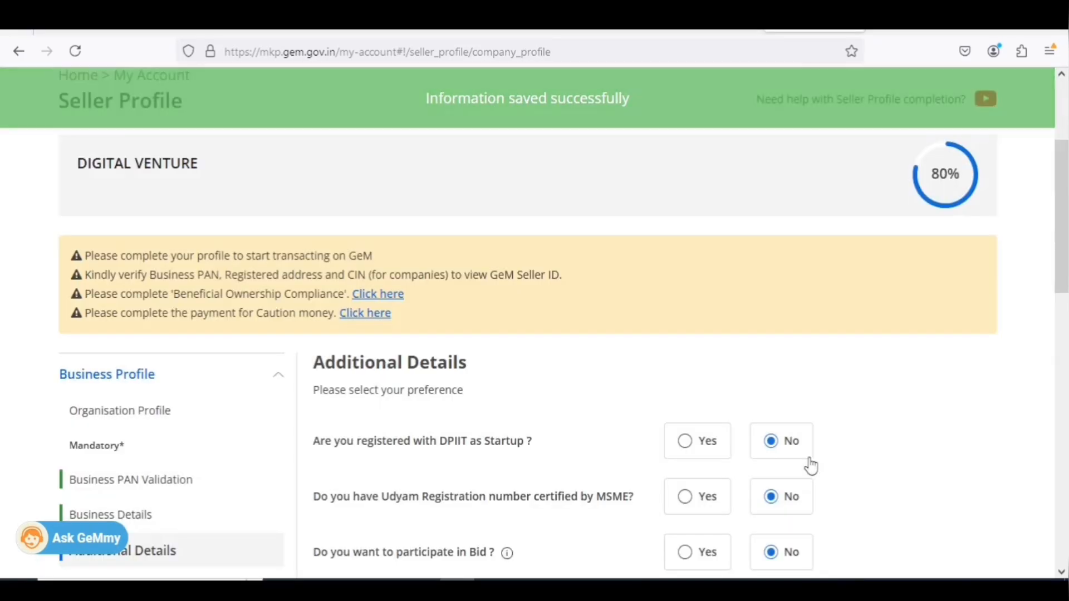
scroll(824, 454, "down", 2)
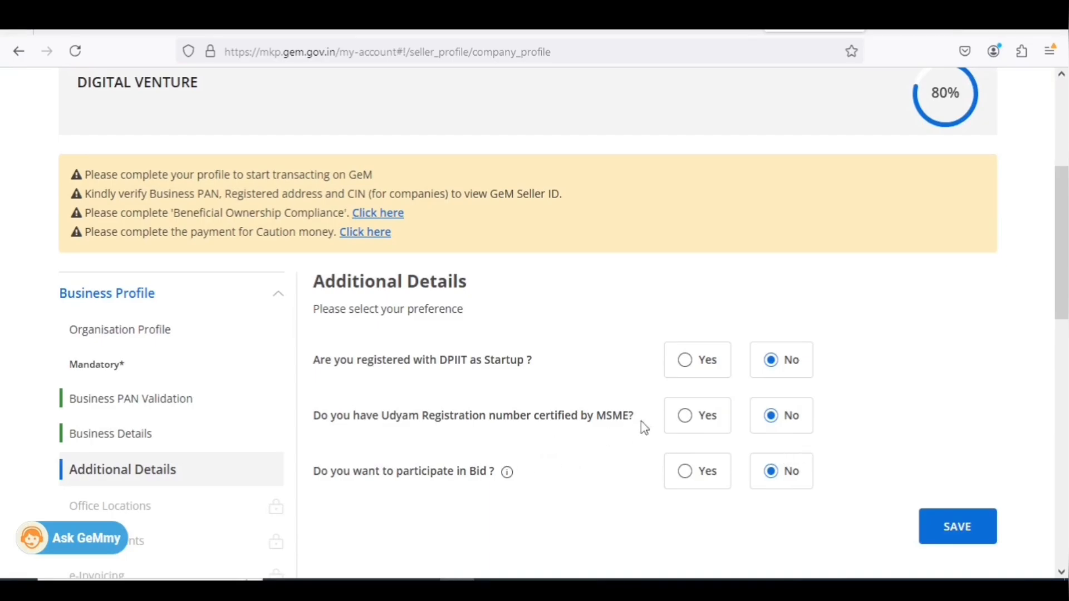
left_click(687, 419)
left_click(688, 479)
Step: Save the Additional Details, then add a new office with its name, GSTIN, pincode and address
left_click(966, 535)
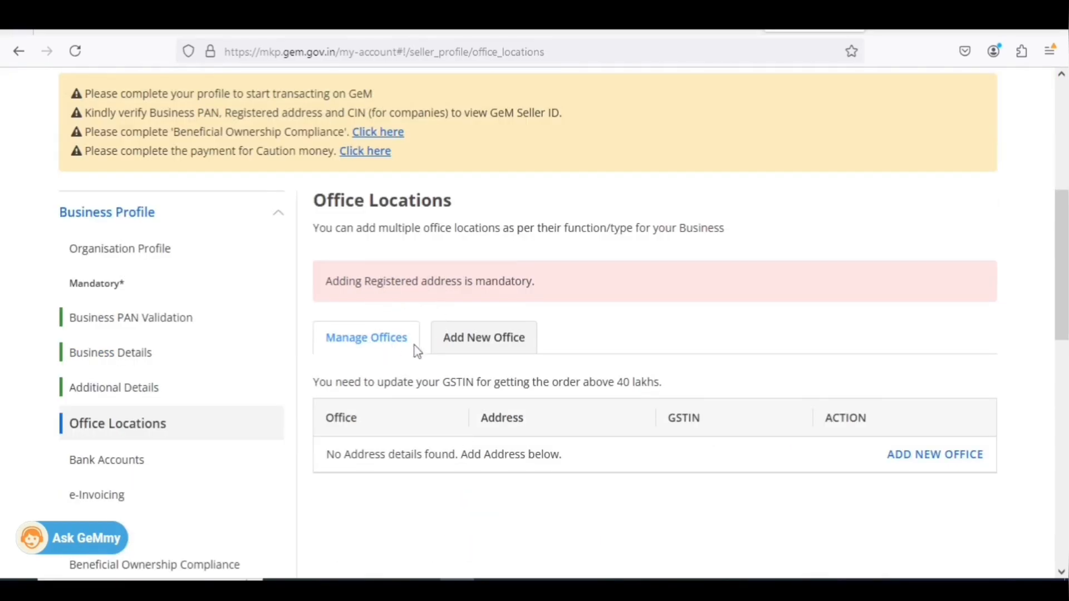
left_click(493, 348)
scroll(358, 410, "down", 2)
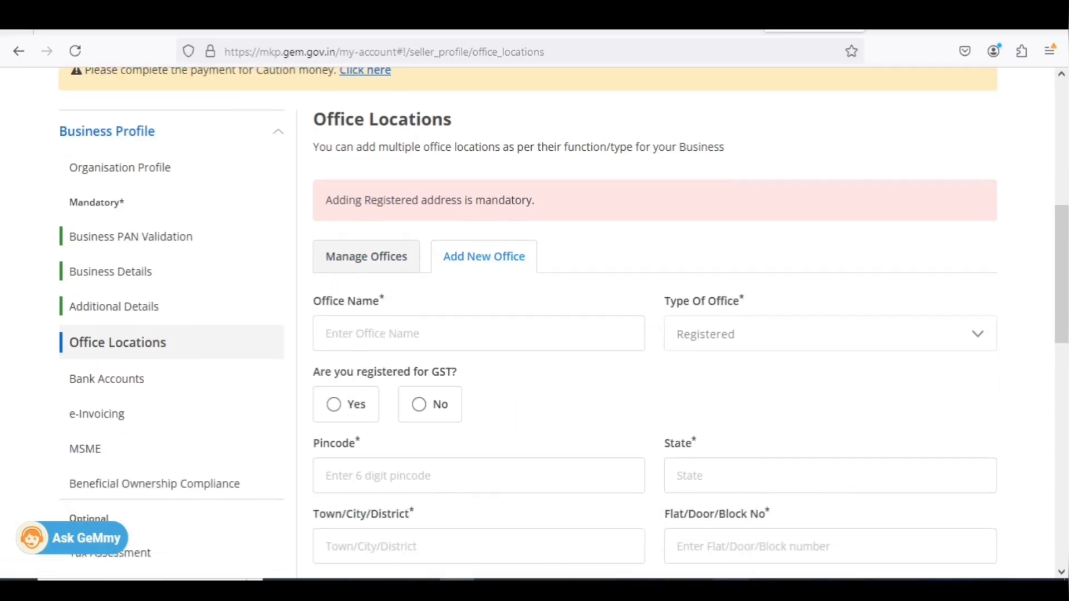
mouse_move(730, 590)
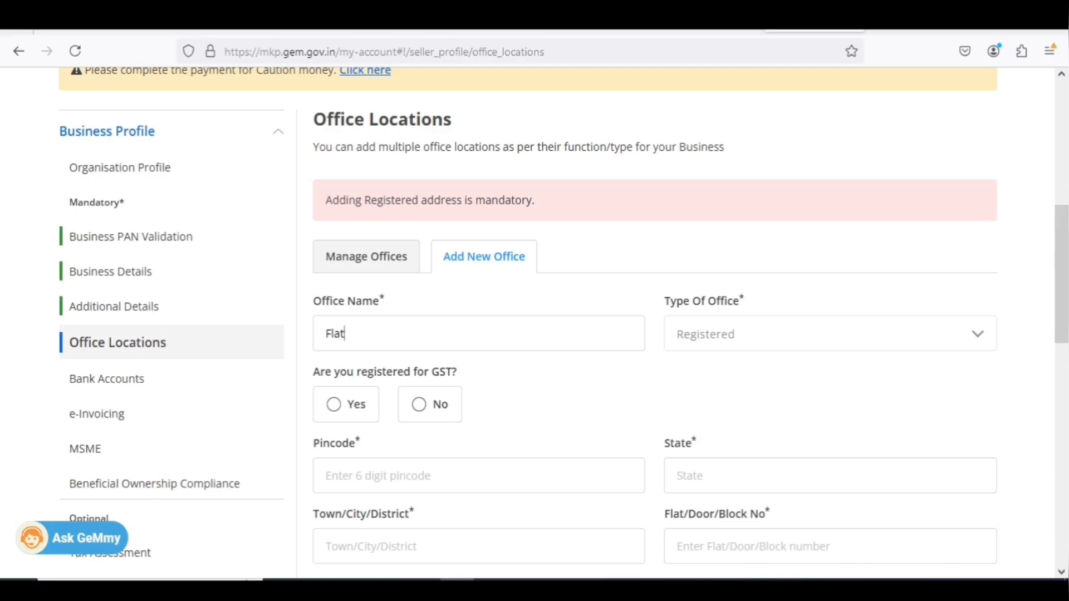
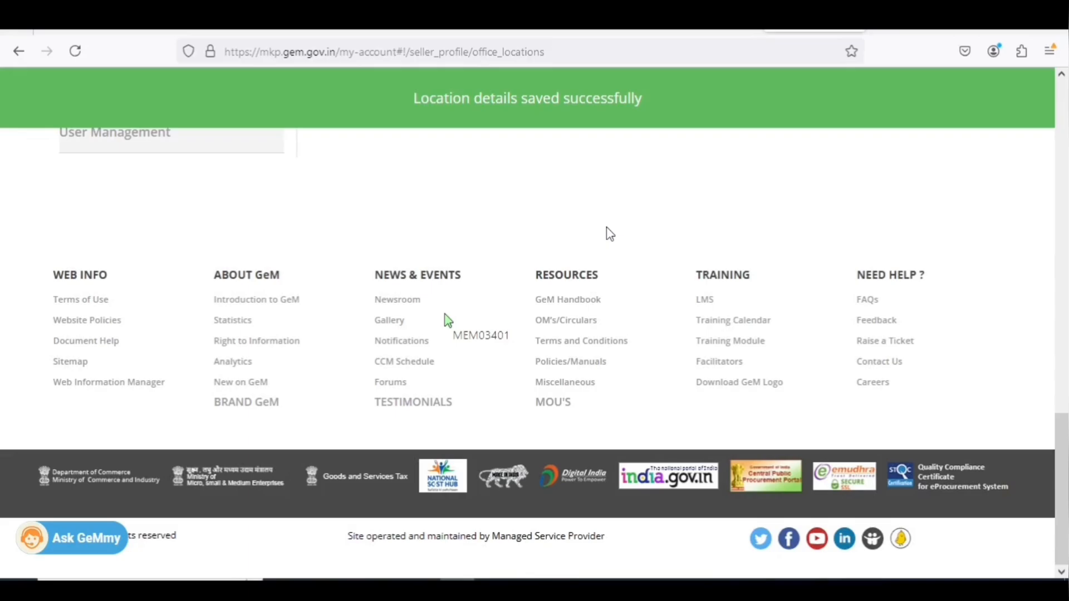
scroll(460, 382, "up", 8)
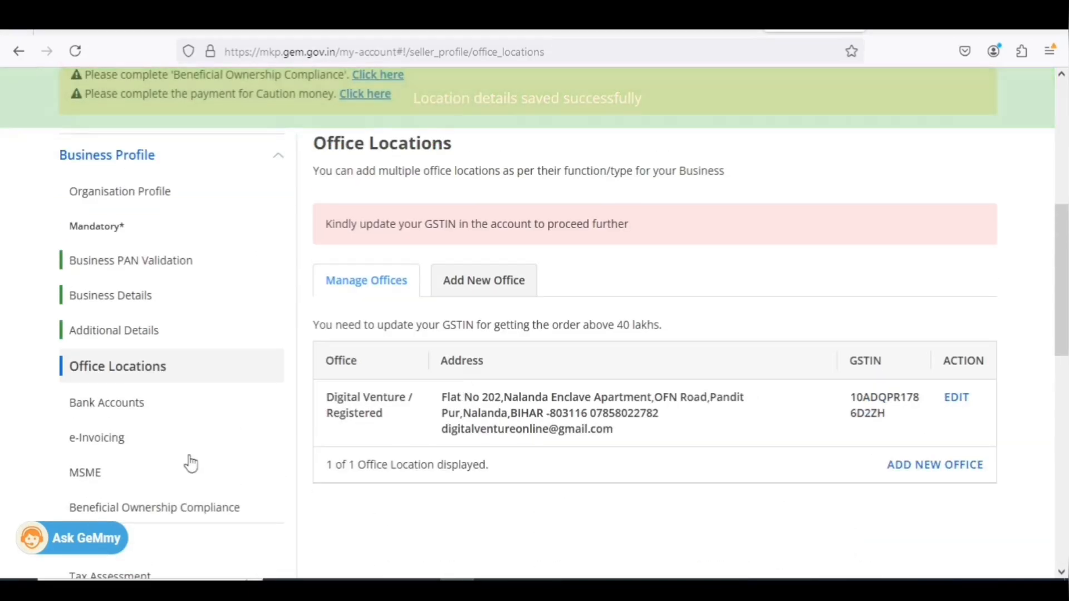
Step: Add the State Bank of India primary account by IFSC and request its PFMS verification
left_click(84, 402)
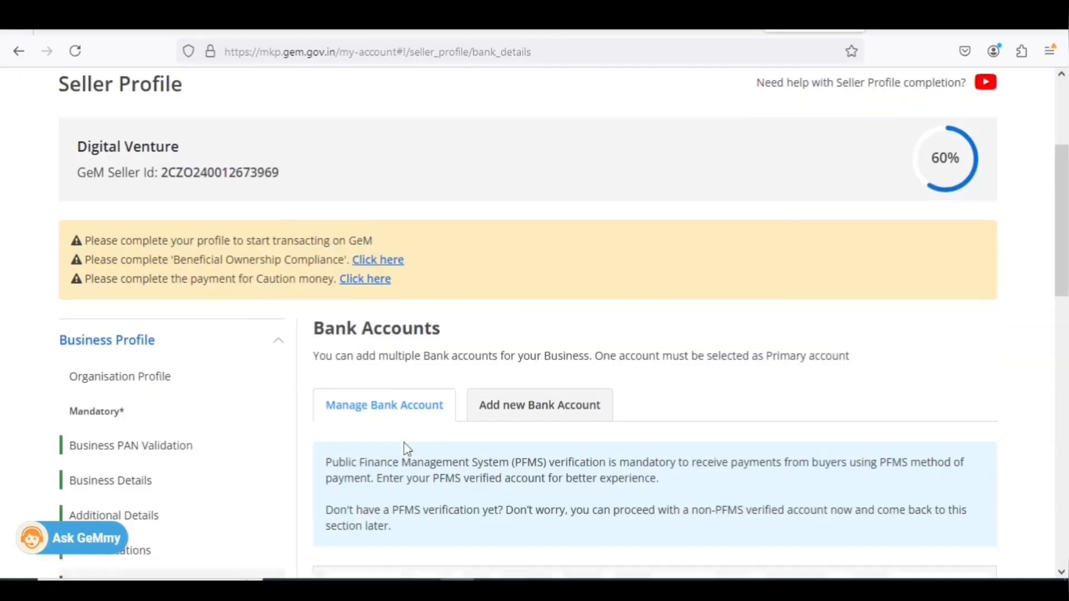
scroll(407, 448, "down", 4)
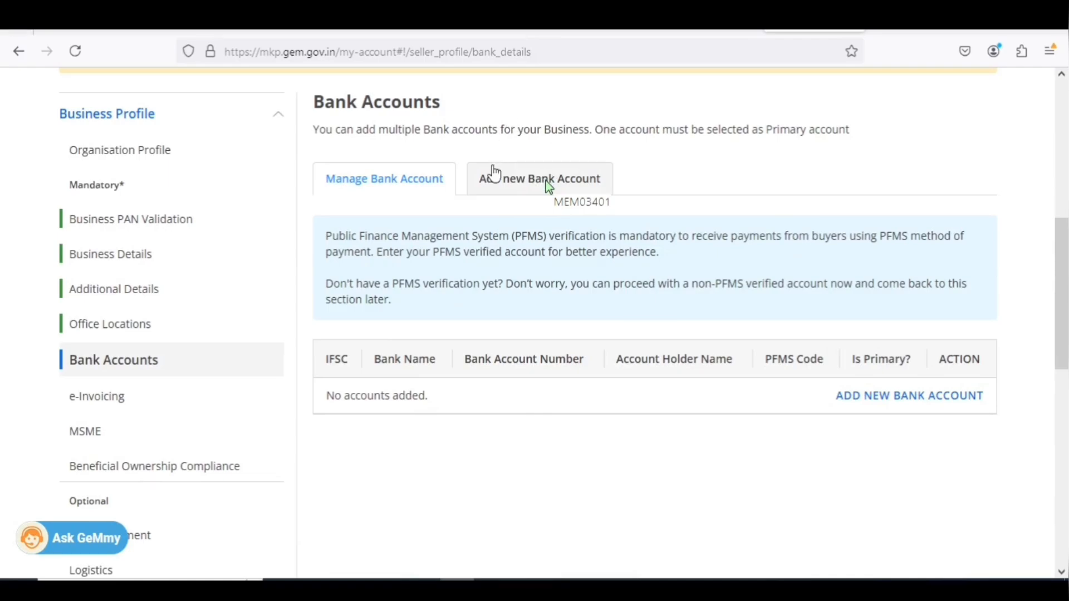
left_click(523, 181)
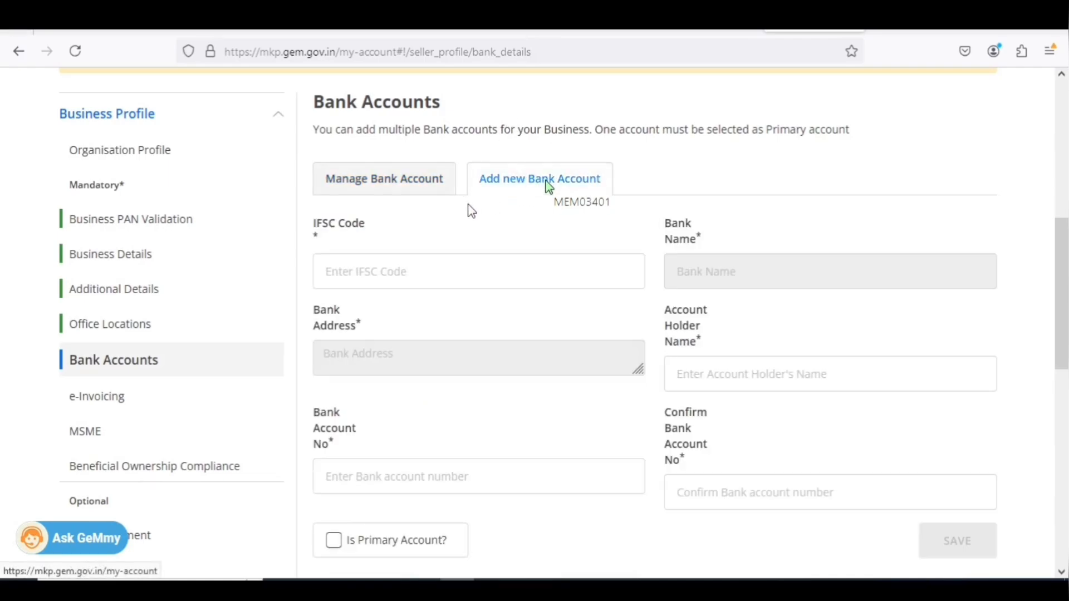
left_click(331, 271)
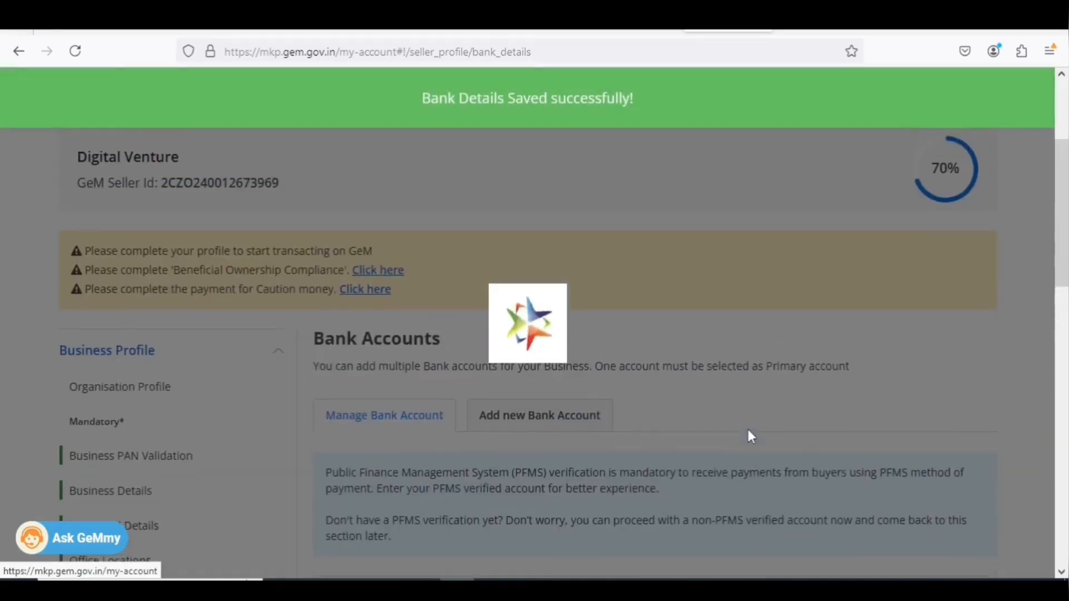
scroll(751, 437, "down", 4)
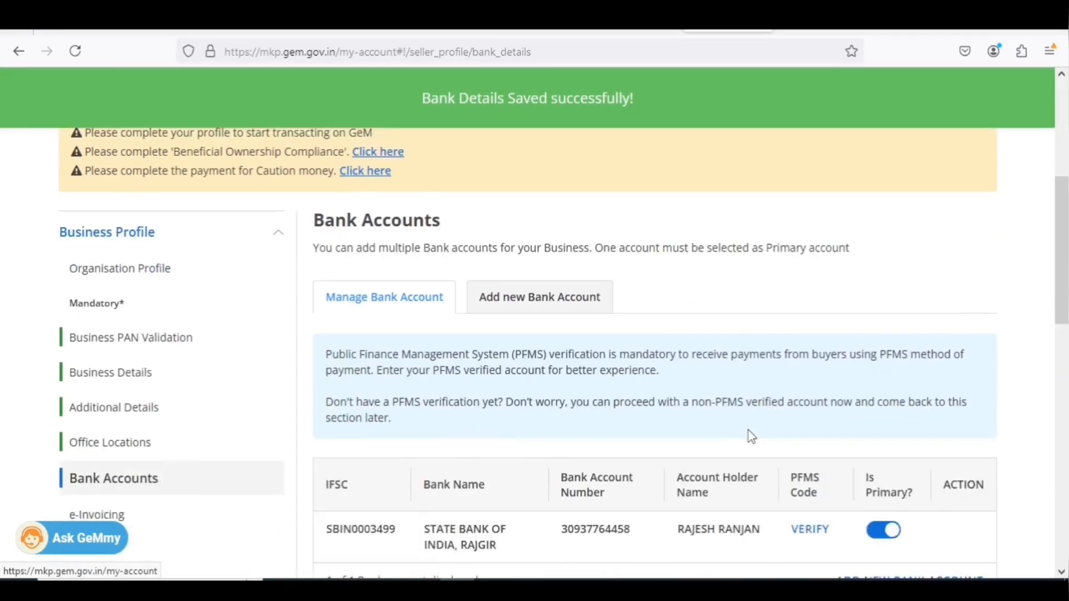
scroll(752, 437, "down", 1)
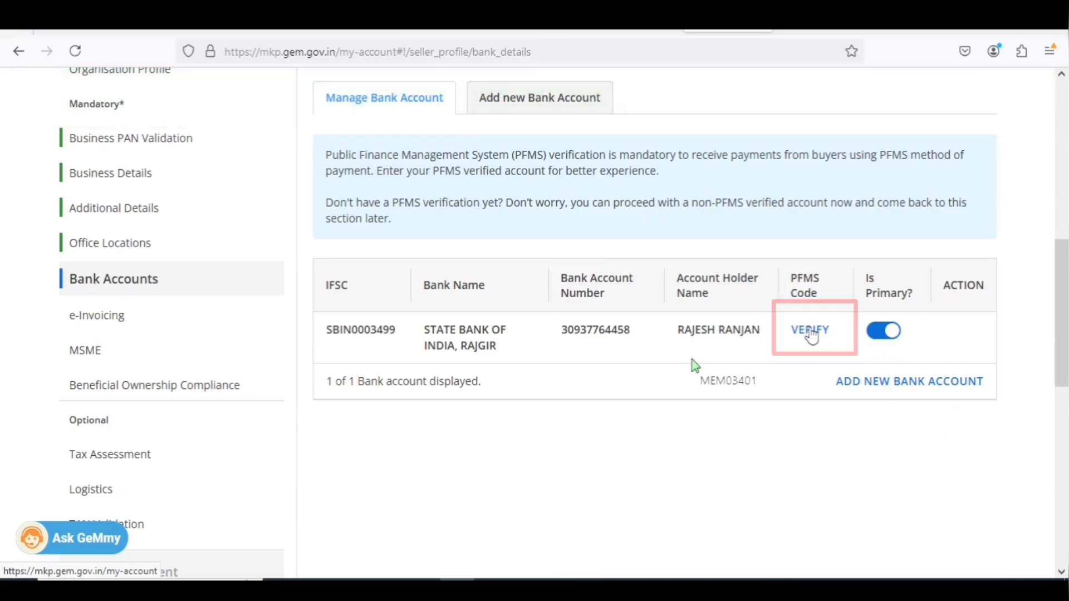
left_click(808, 330)
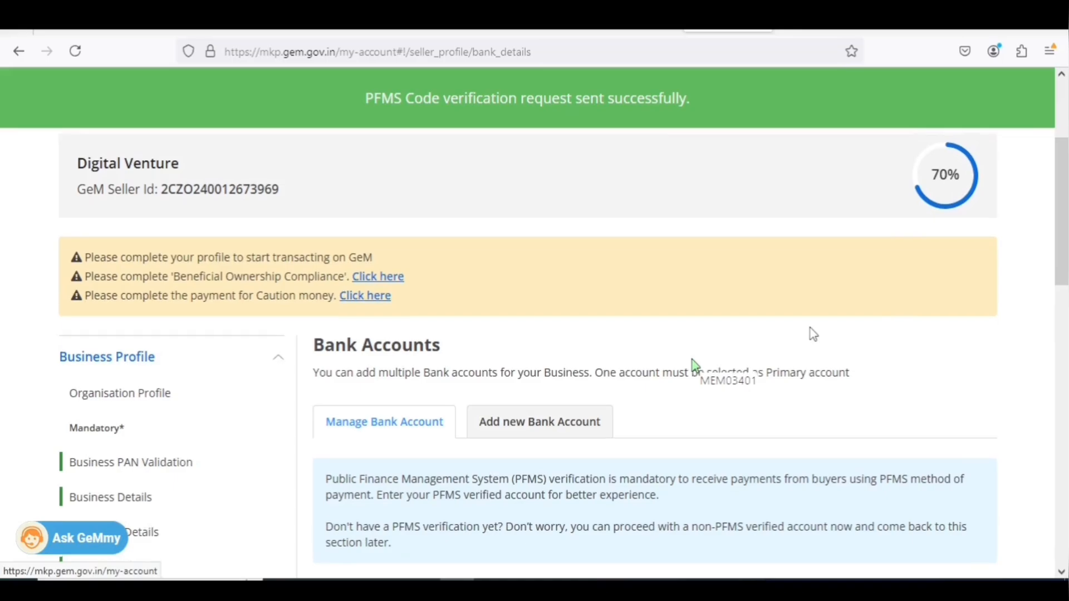
scroll(315, 410, "down", 7)
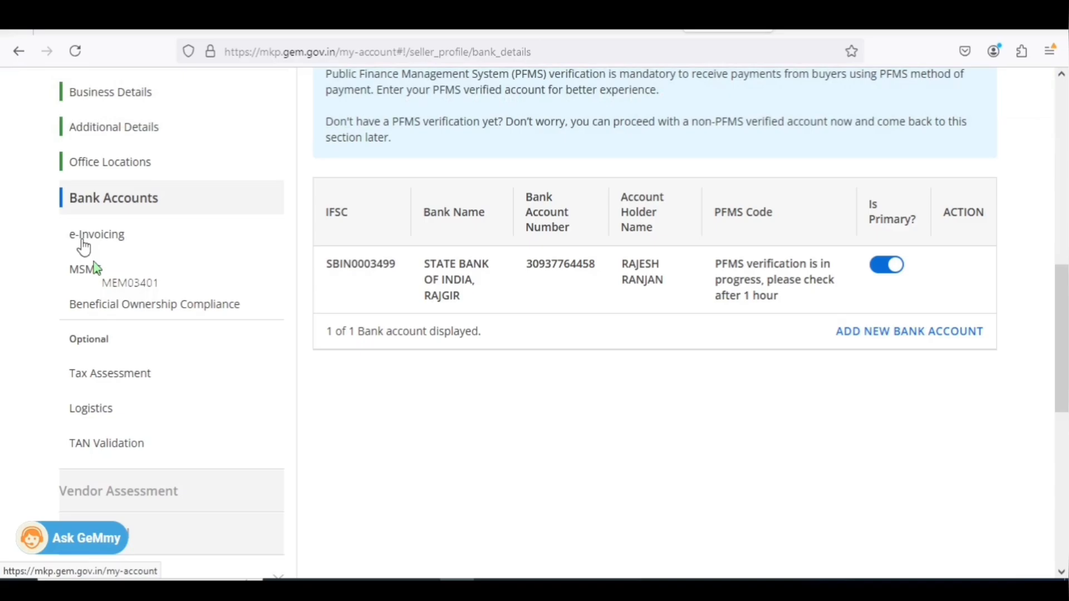
Step: In e-Invoicing, enter turnover 0 and answer No to the excluded-category question
left_click(84, 238)
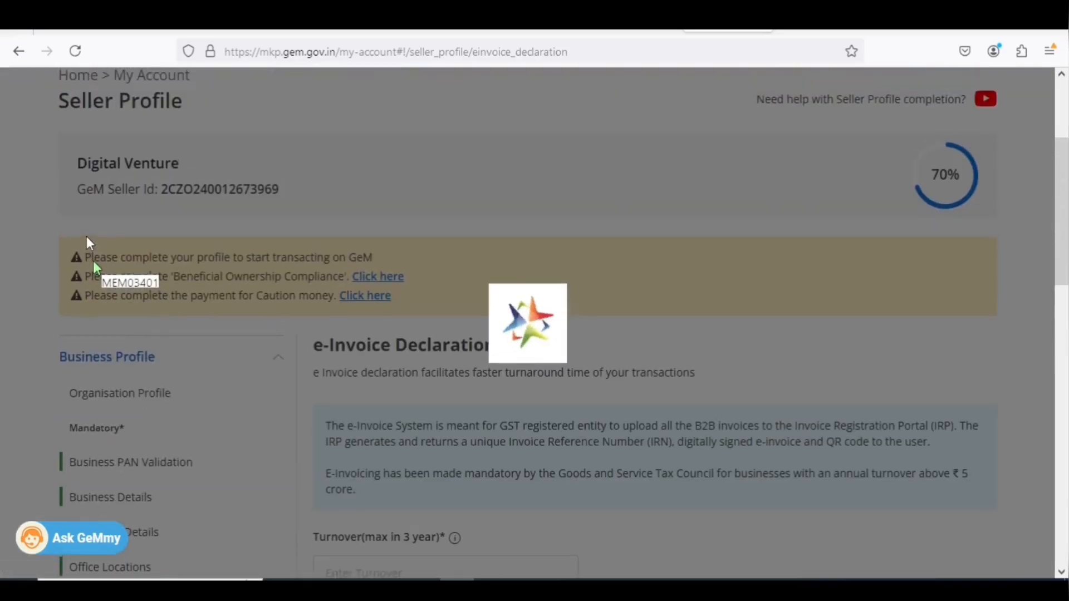
scroll(365, 419, "down", 5)
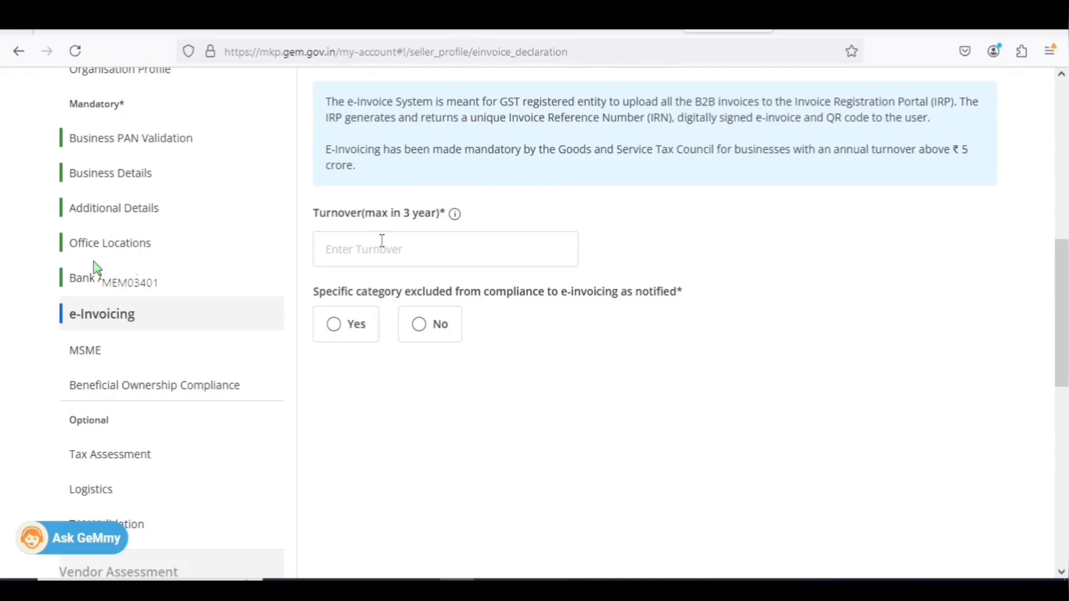
left_click(384, 242)
type("0")
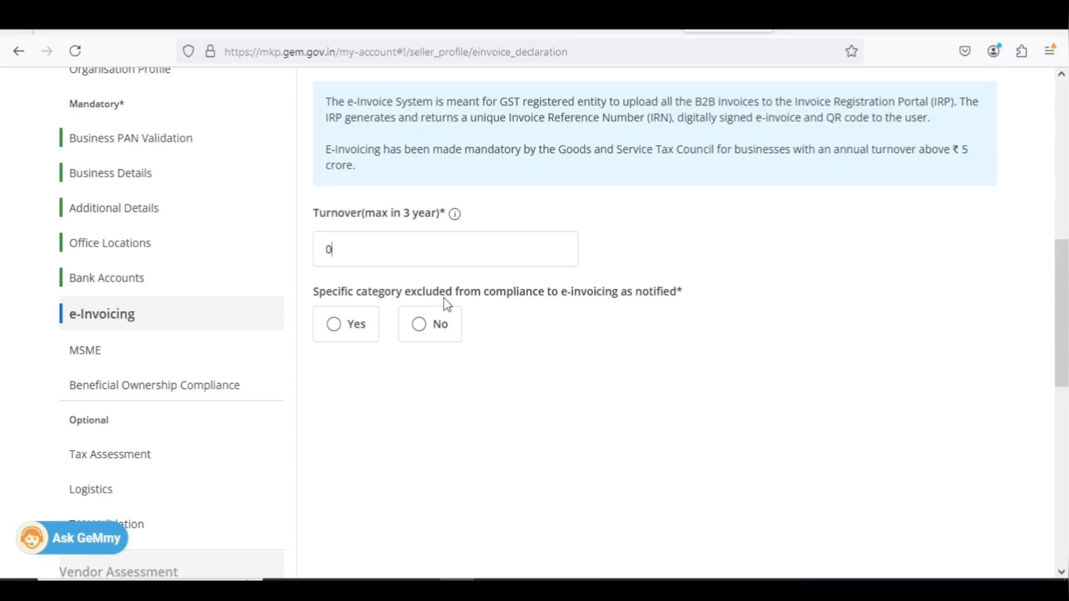
left_click(421, 327)
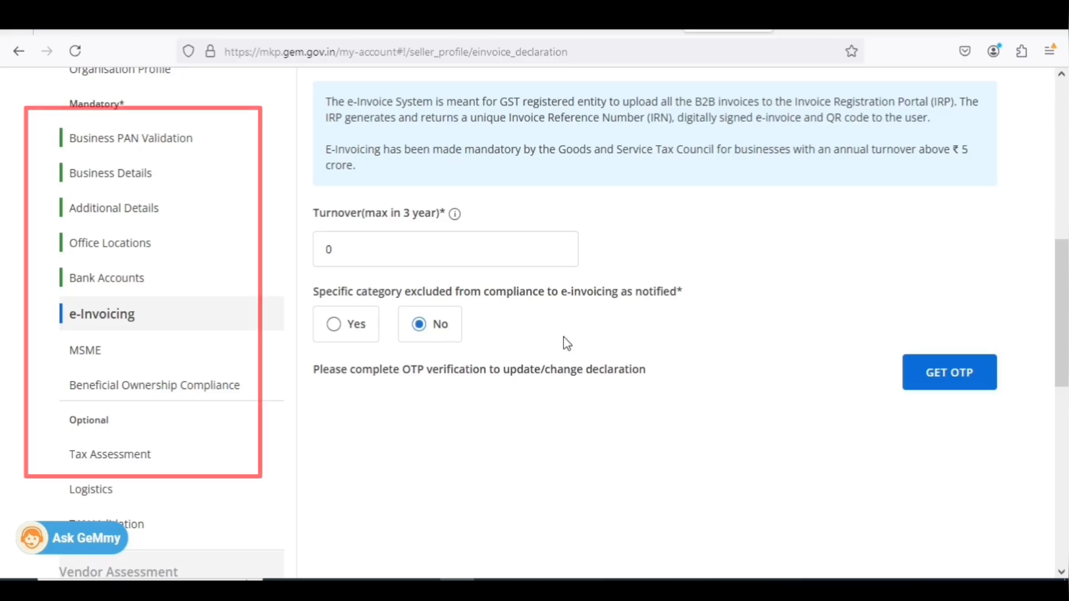
Step: Request the e-mail OTP, retrieve it from Gmail and verify it to save the declaration
left_click(950, 378)
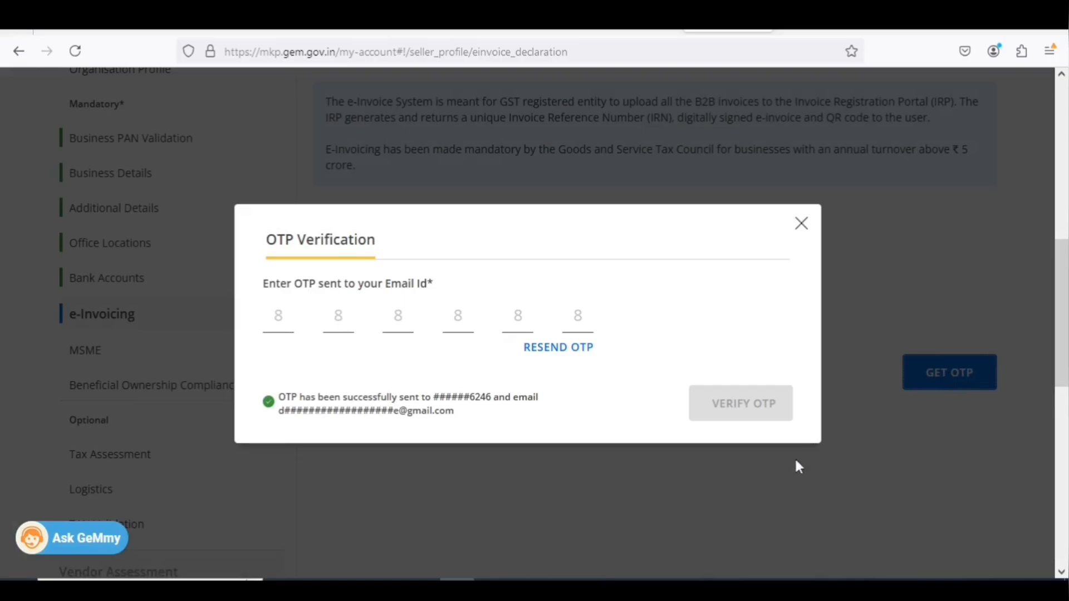
mouse_move(559, 580)
left_click(559, 518)
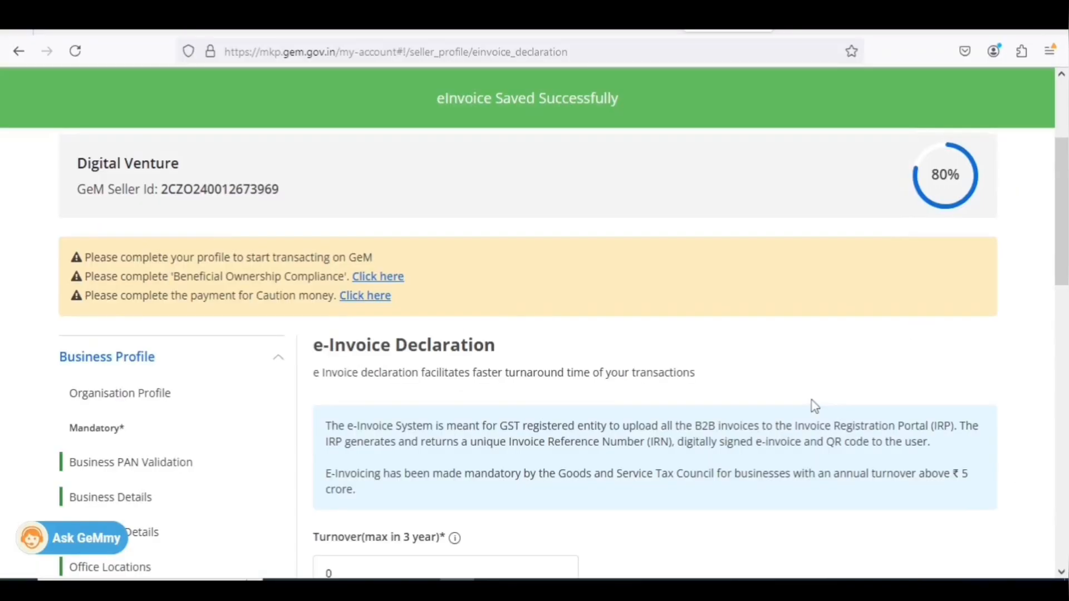
scroll(813, 404, "down", 4)
scroll(214, 529, "down", 2)
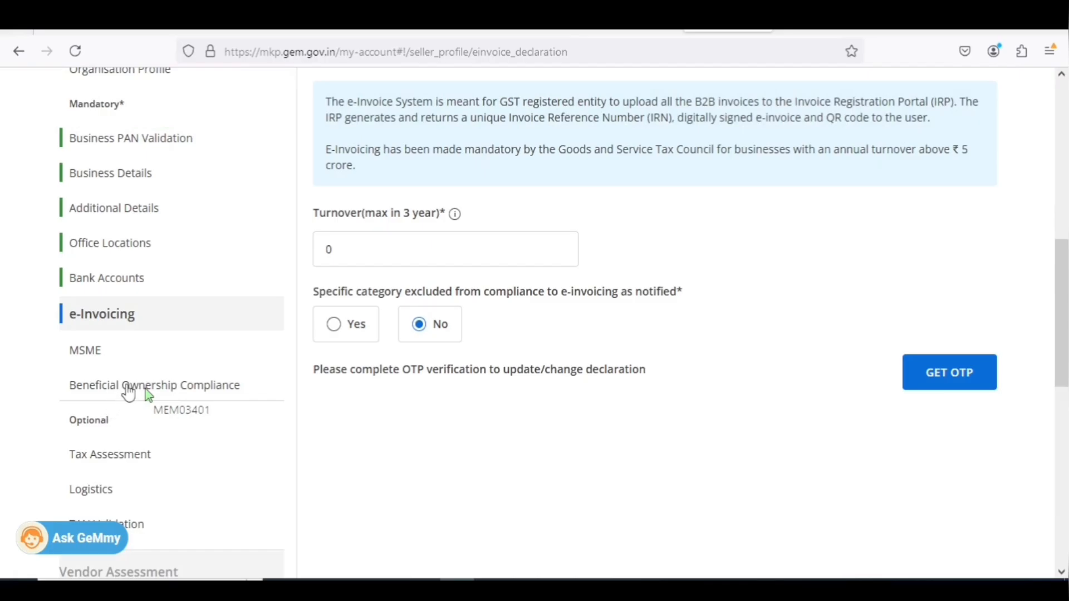
Step: Tick the Beneficial Ownership declaration that the seller is not from a land-border country, and save it
left_click(129, 392)
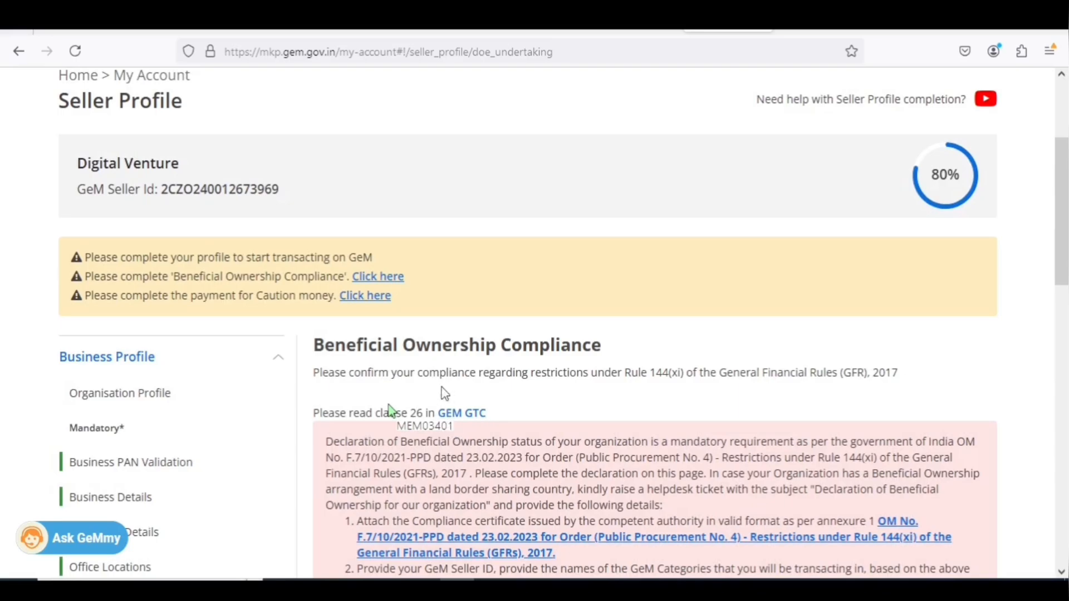
scroll(524, 382, "down", 5)
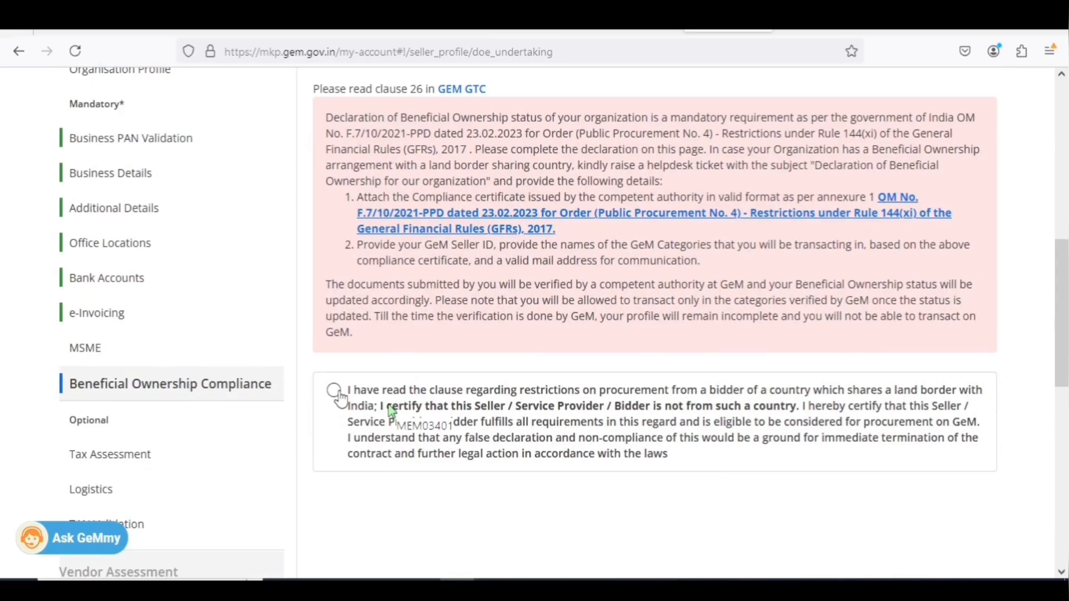
left_click(334, 390)
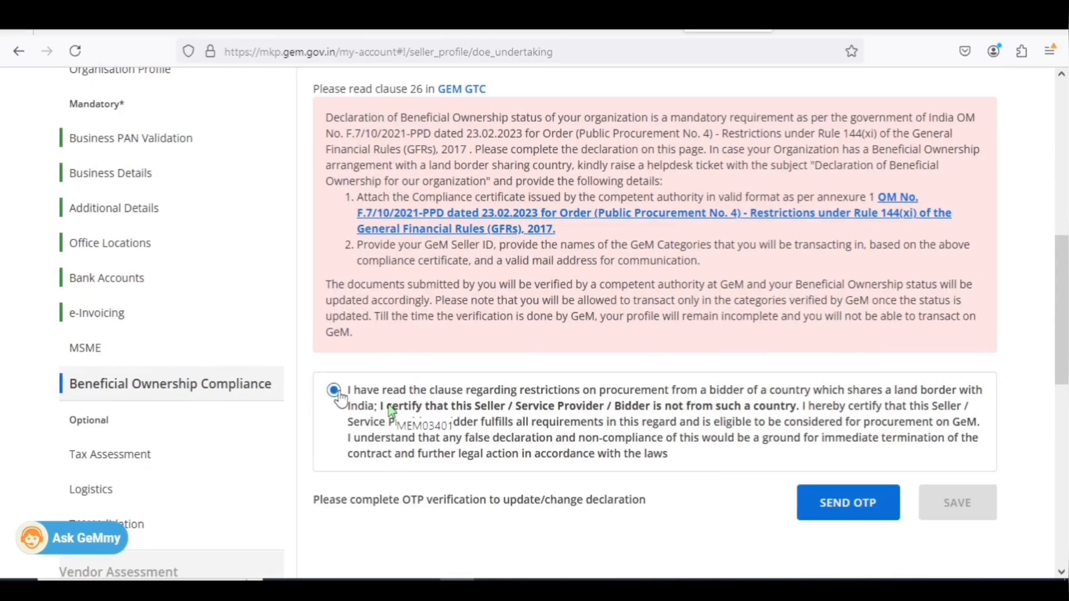
left_click(848, 503)
scroll(577, 368, "down", 5)
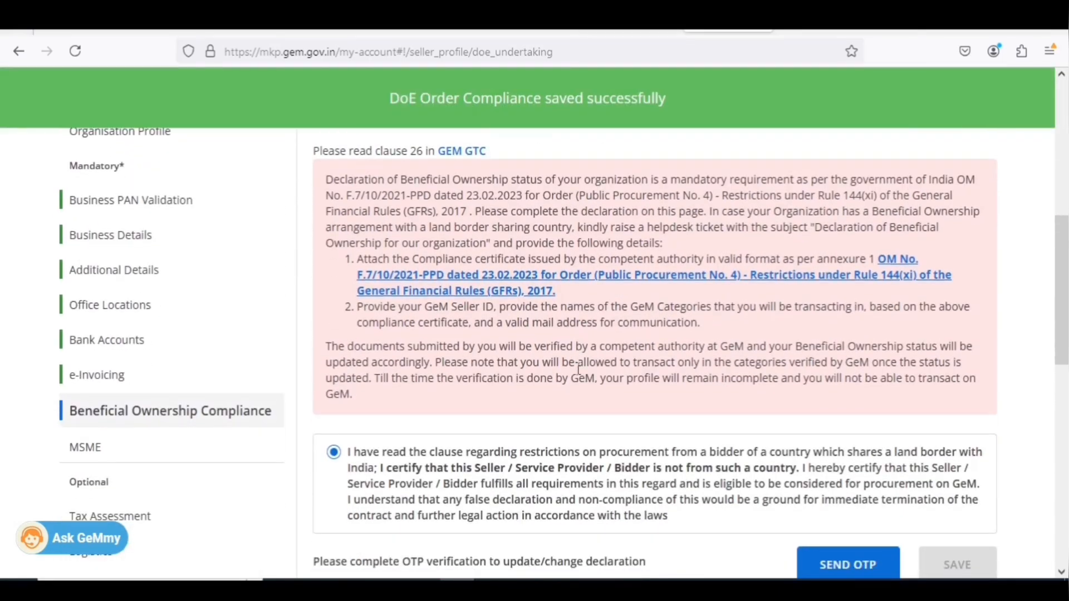
scroll(578, 365, "down", 4)
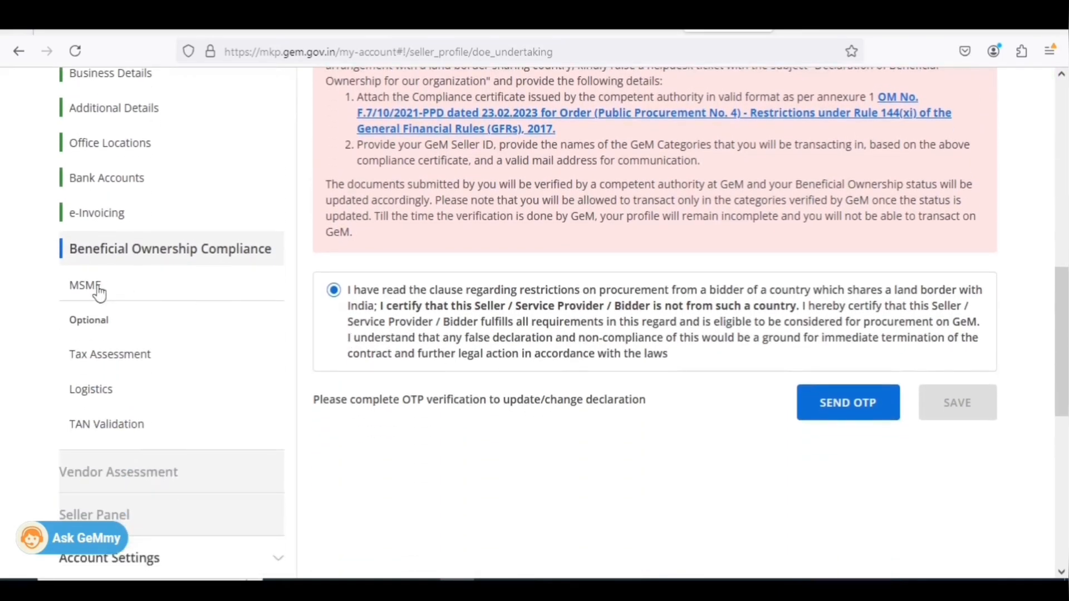
Step: Paste the Udyam registration number, enter the registered mobile number, and verify and save the MSME details
left_click(80, 289)
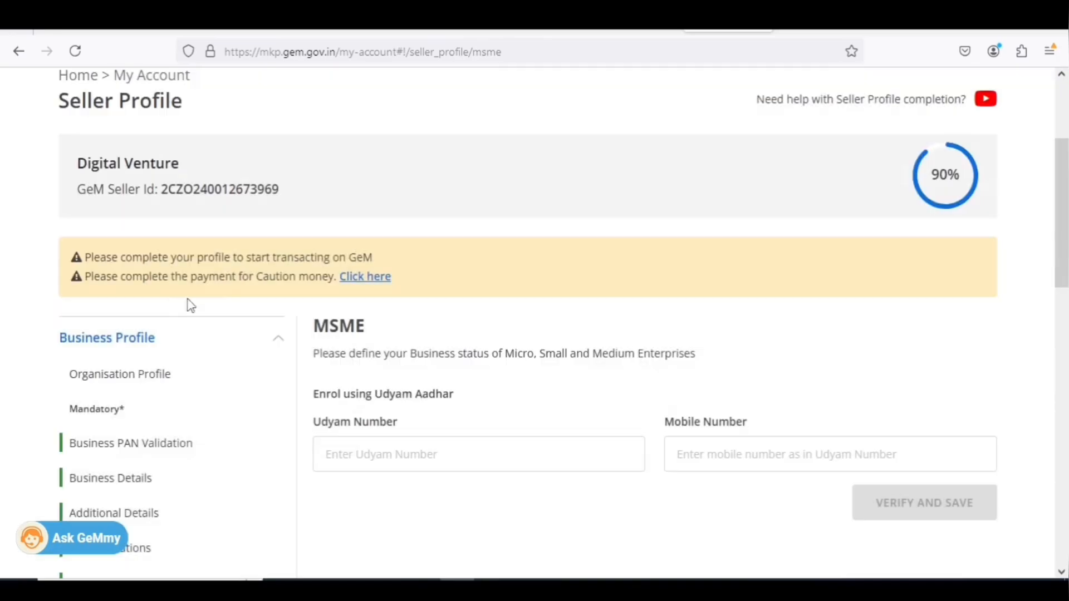
scroll(505, 394, "down", 2)
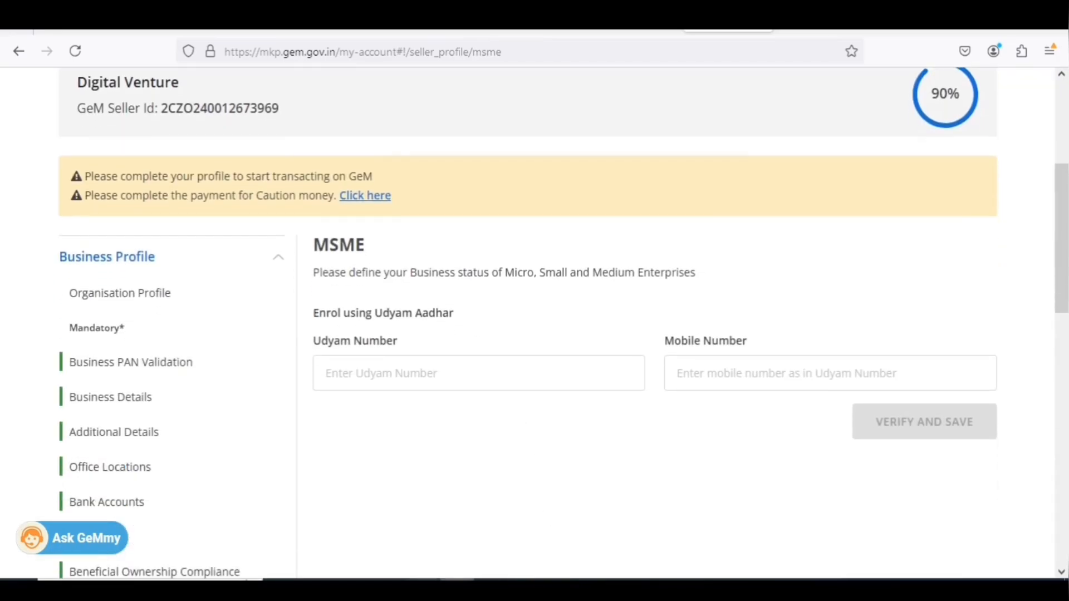
mouse_move(388, 590)
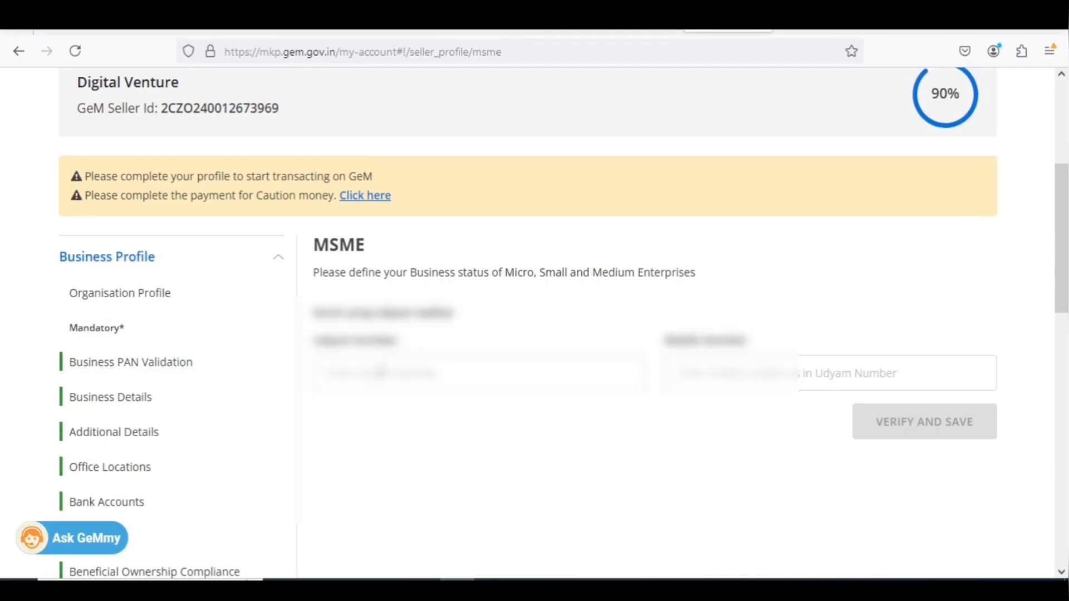
left_click(381, 371)
key("ctrl+v")
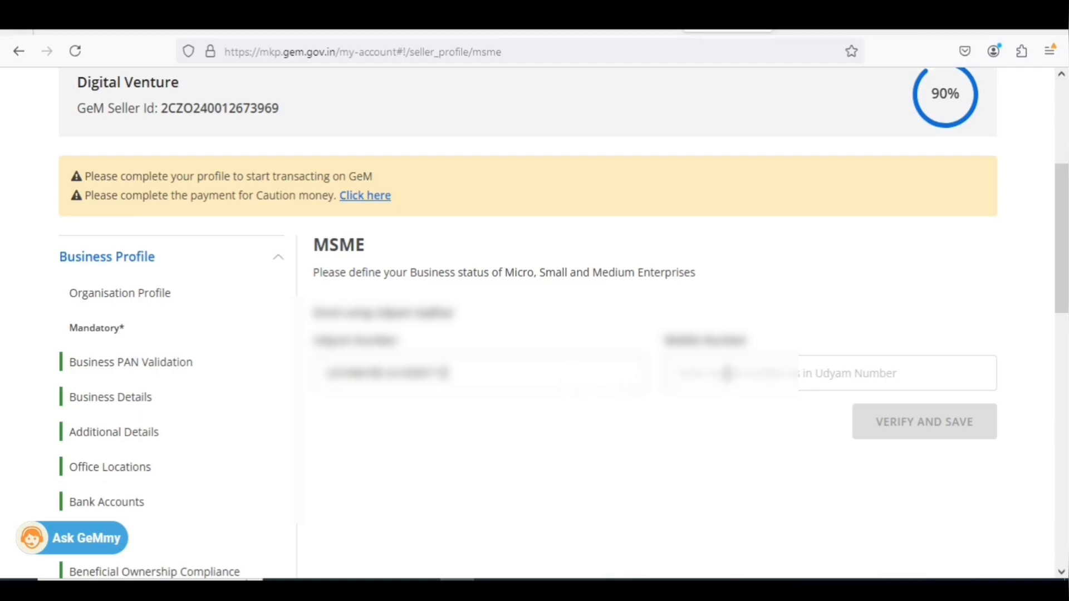
left_click(725, 372)
type("9")
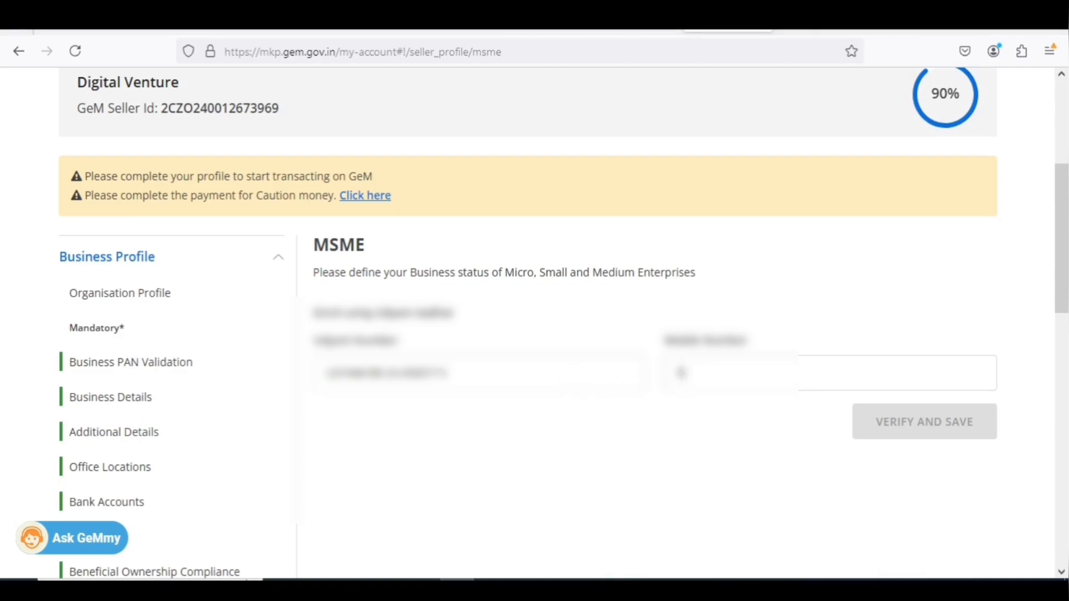
type("8765432")
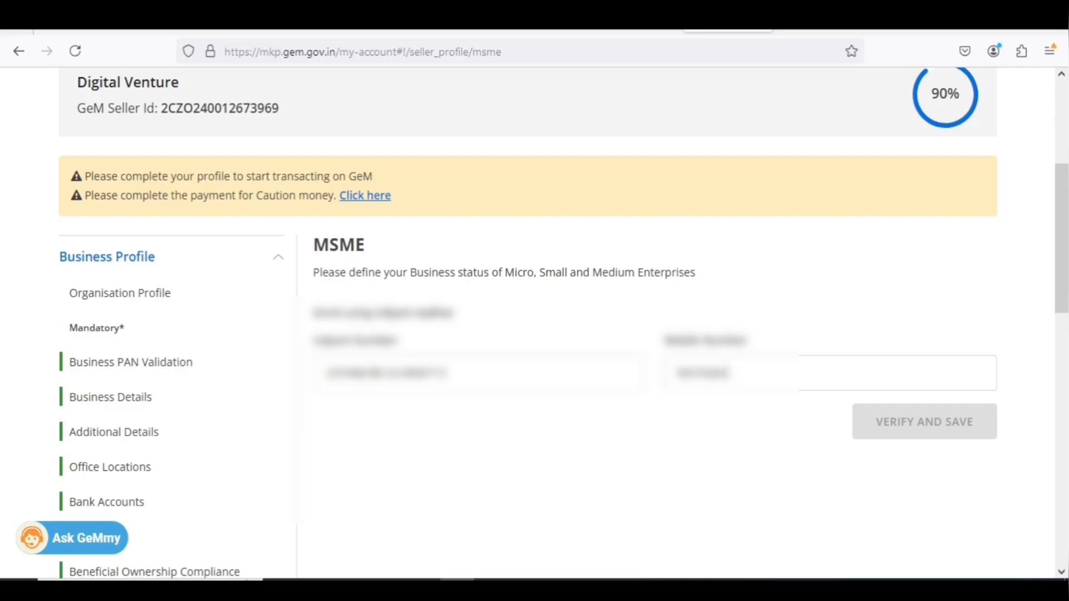
type("10")
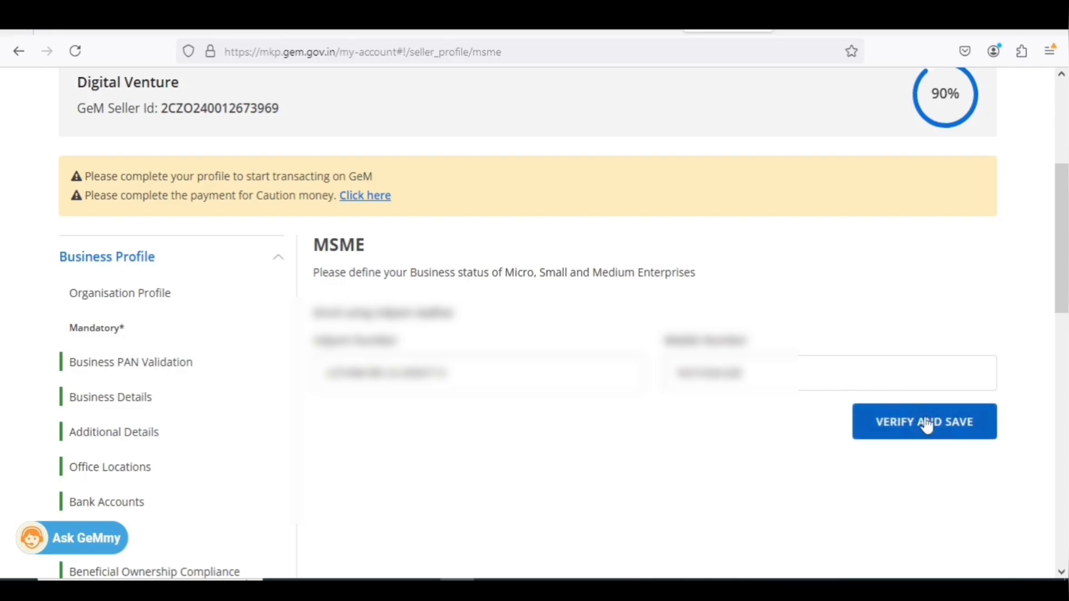
left_click(926, 422)
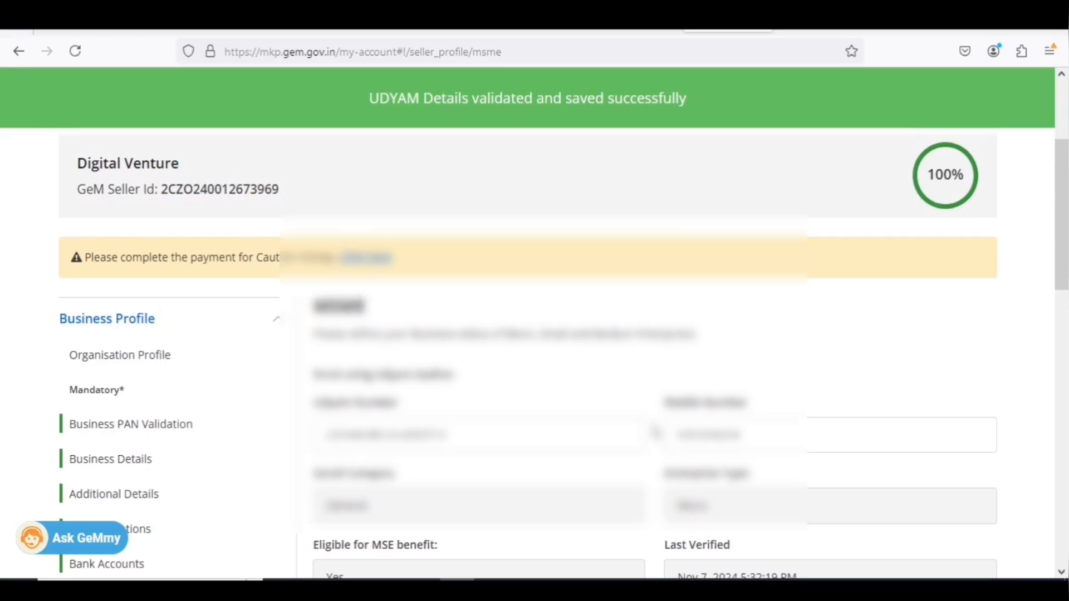
scroll(656, 433, "down", 4)
scroll(656, 433, "up", 2)
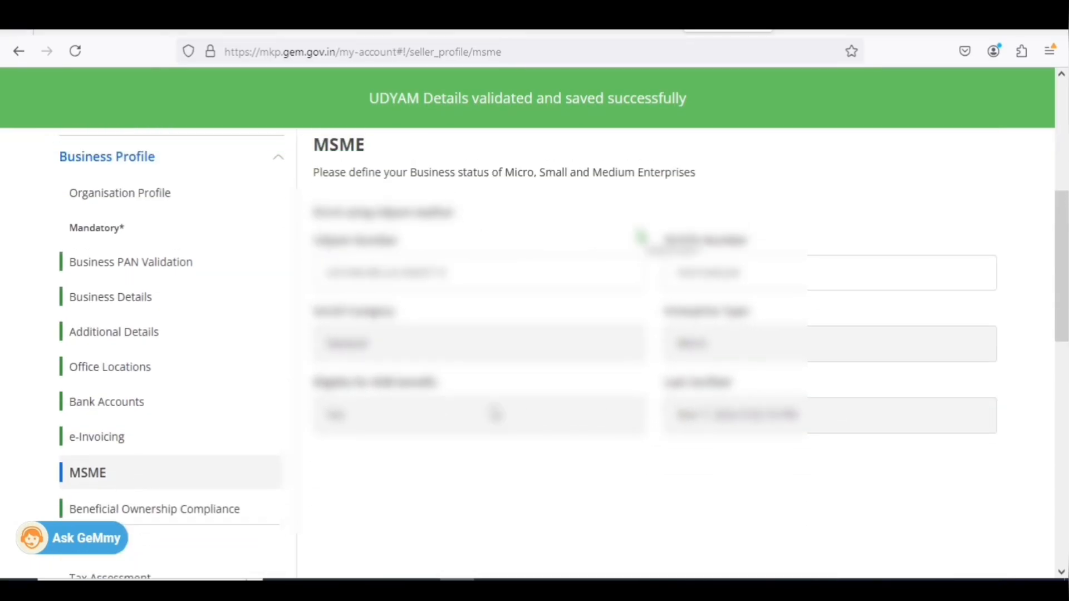
scroll(613, 251, "up", 5)
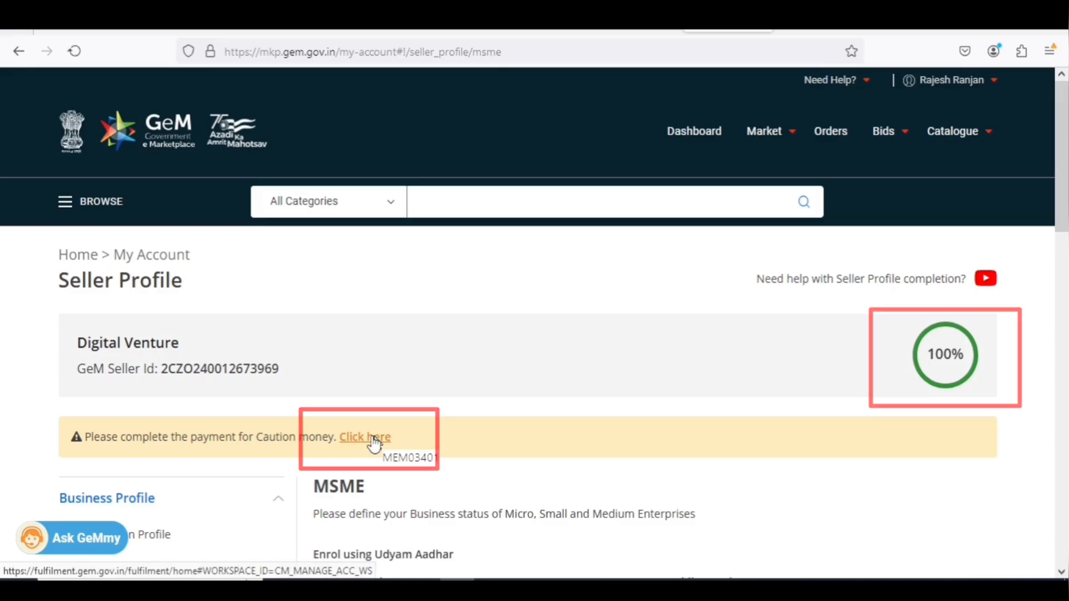
Step: Create a caution money account with HDFC as the bank and the terms accepted
left_click(374, 444)
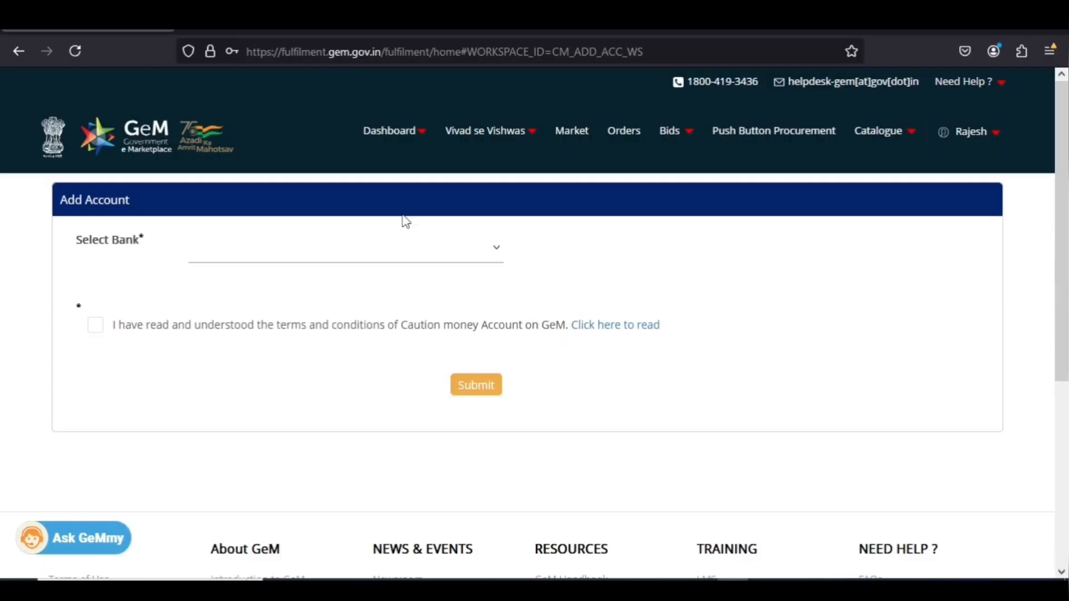
left_click(495, 250)
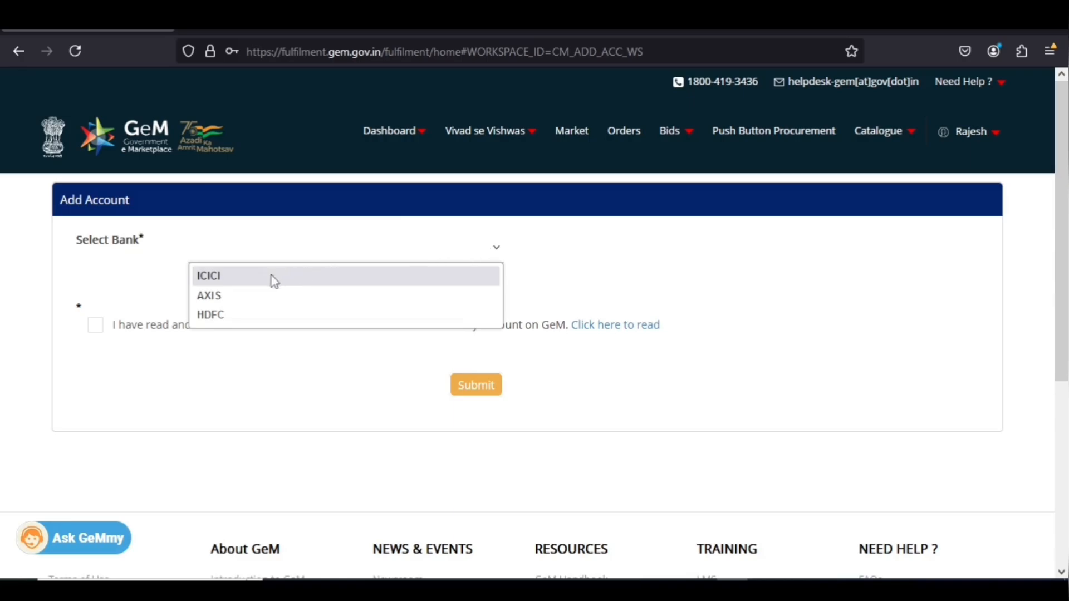
left_click(234, 298)
left_click(469, 259)
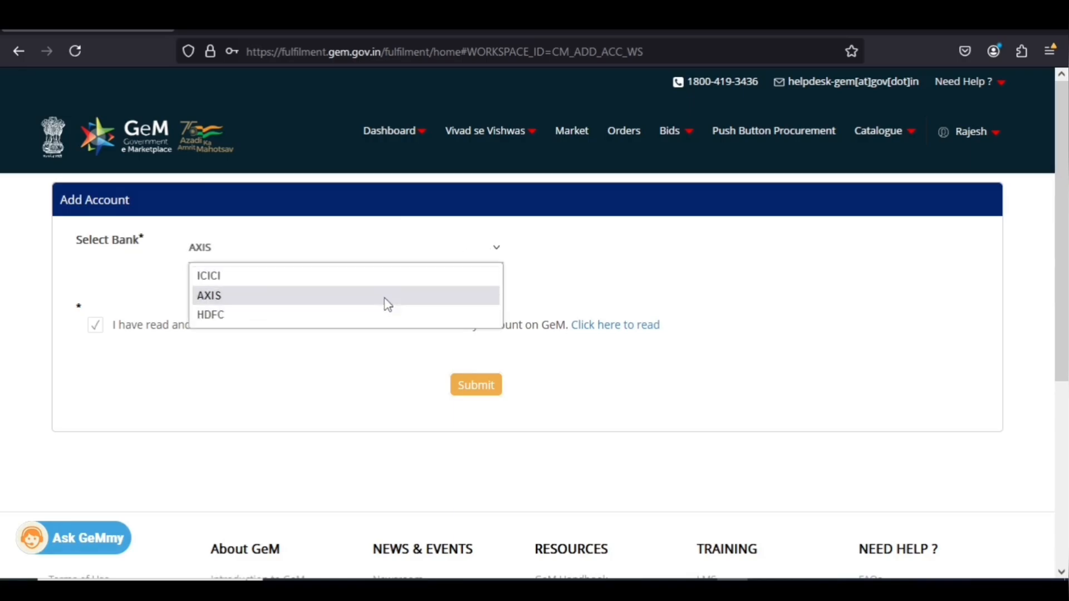
left_click(351, 316)
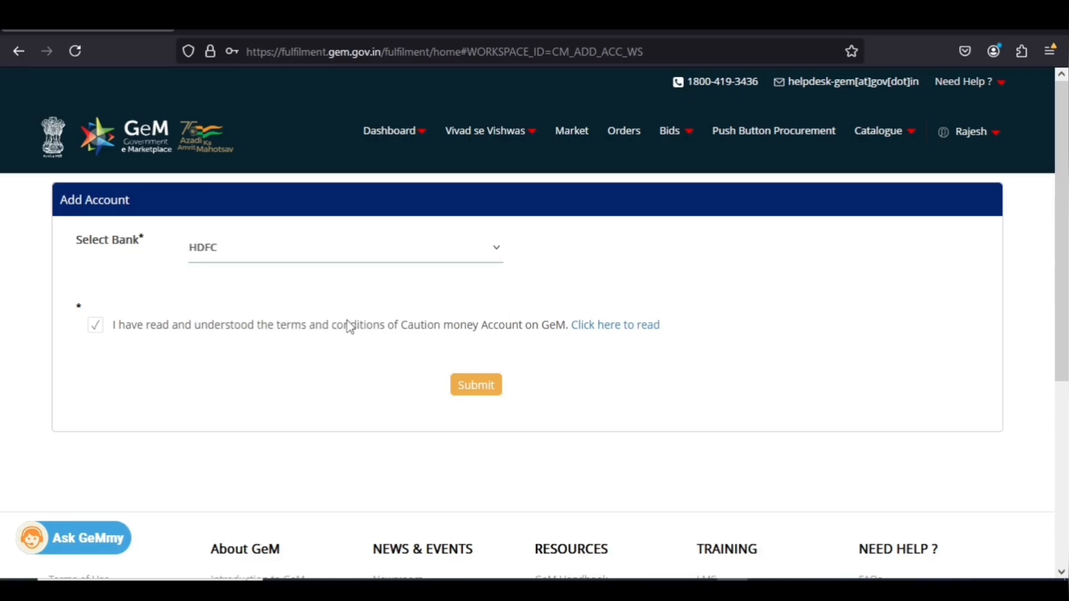
left_click(469, 383)
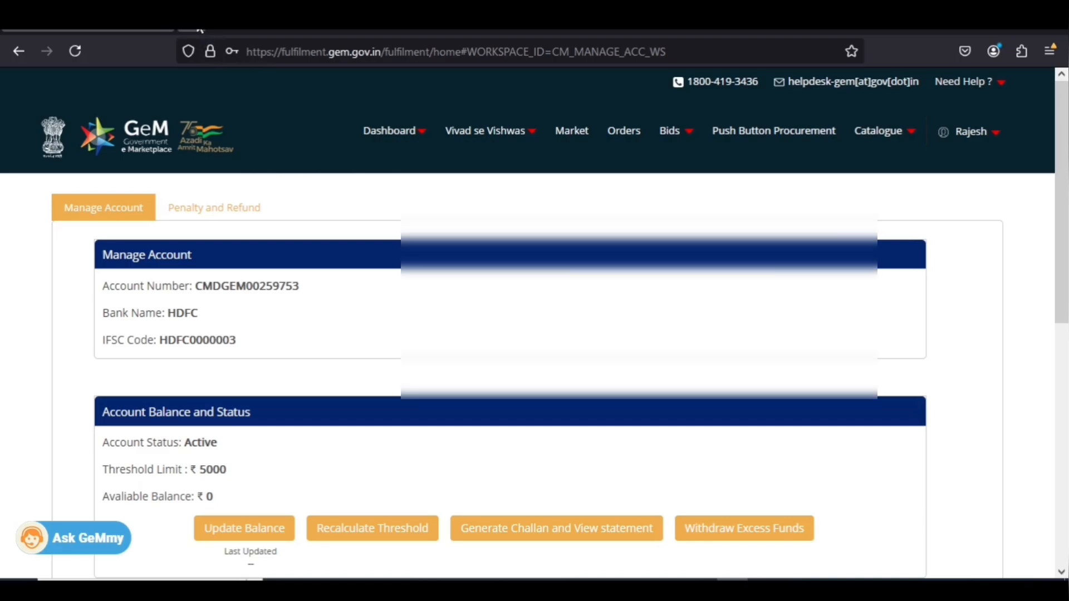
Step: Add the 'Crm caution money - Rs5000' note on a new Notepad line, refresh the balance, then minimize Notepad
left_click(670, 590)
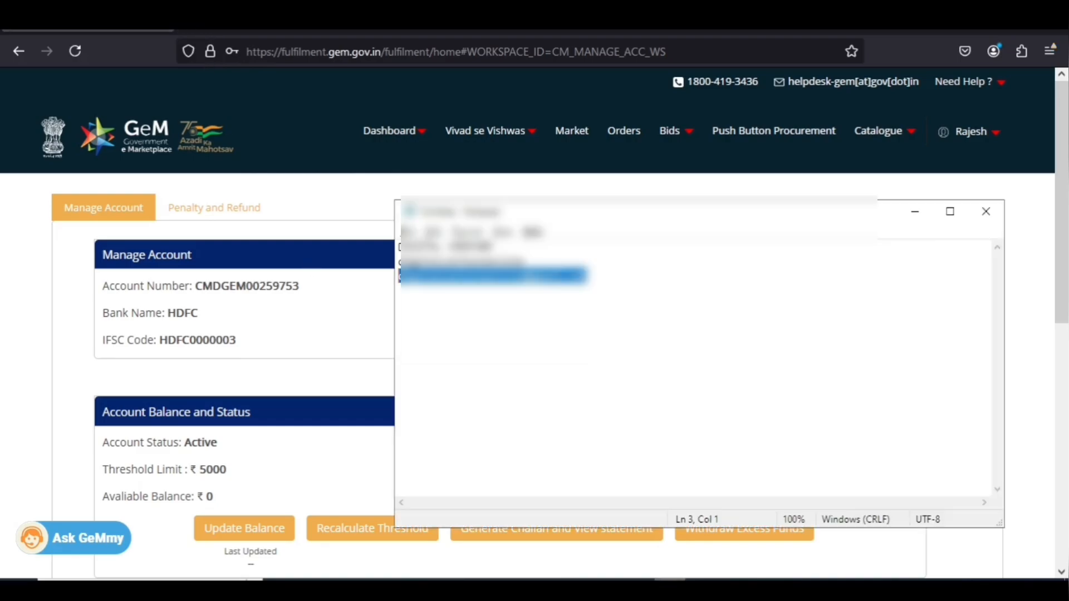
left_click(580, 355)
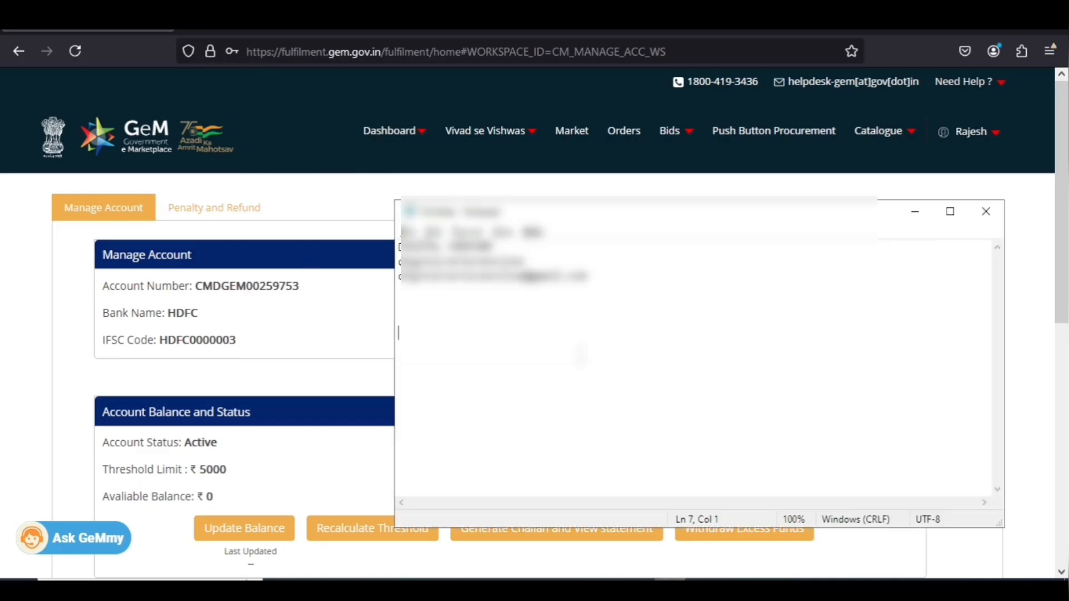
type("Crm caution money")
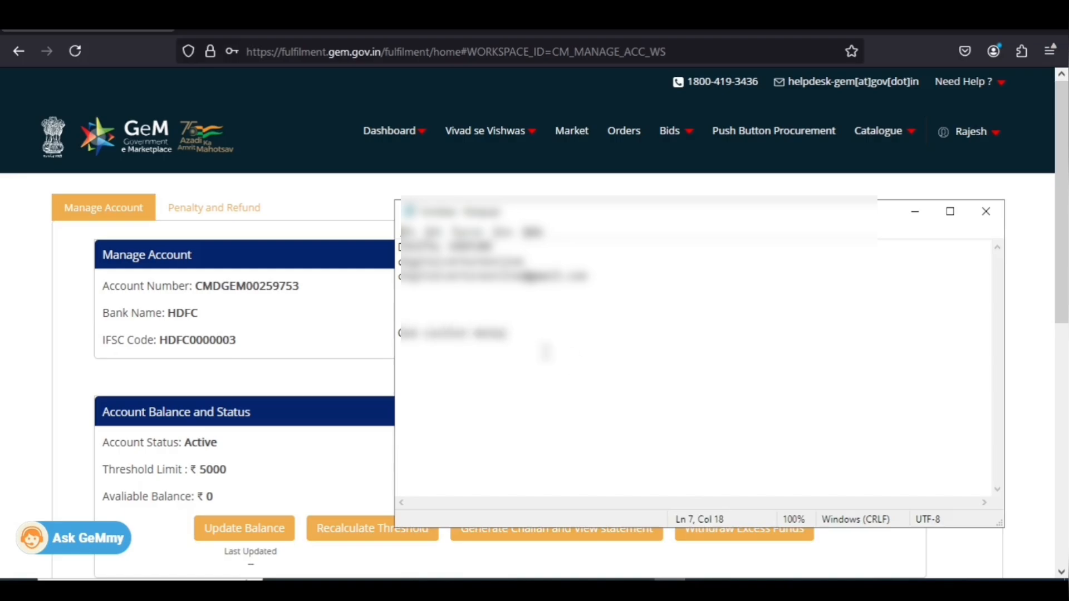
type(" - Rs5000")
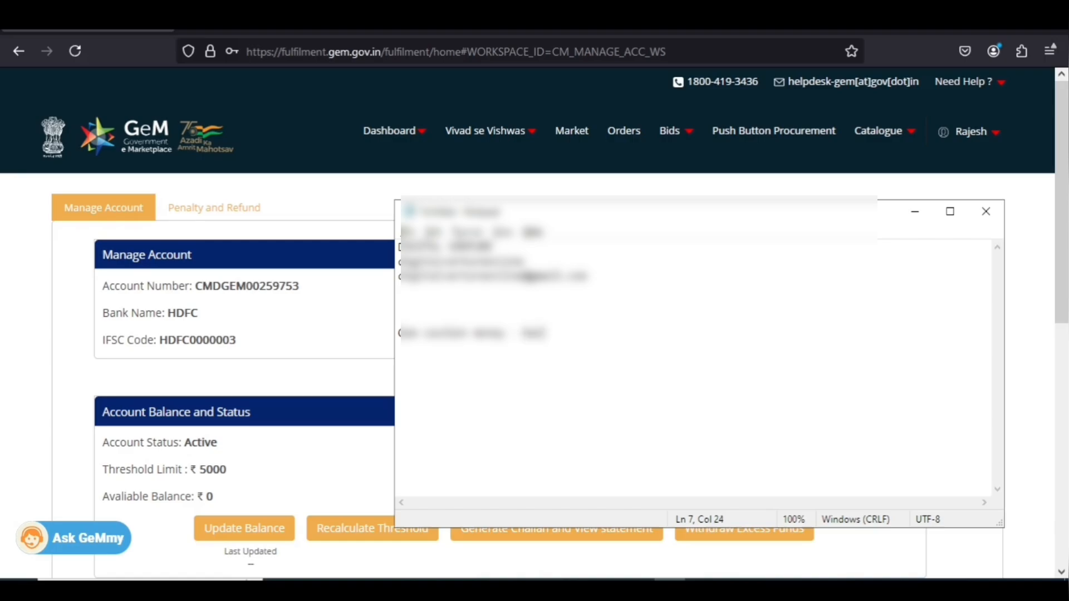
type("ciary name")
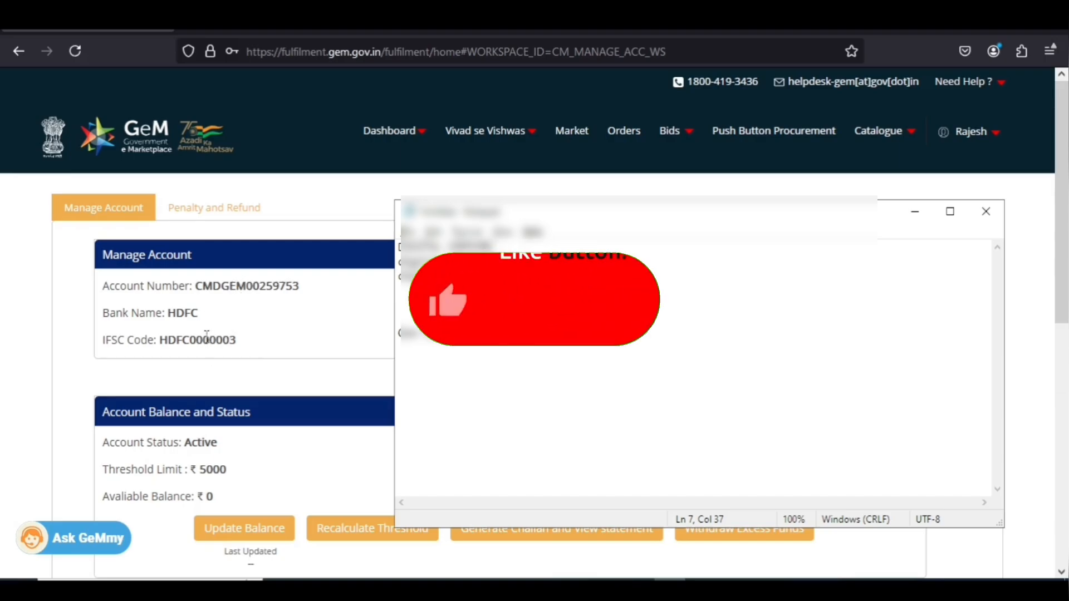
scroll(211, 334, "down", 3)
left_click(209, 365)
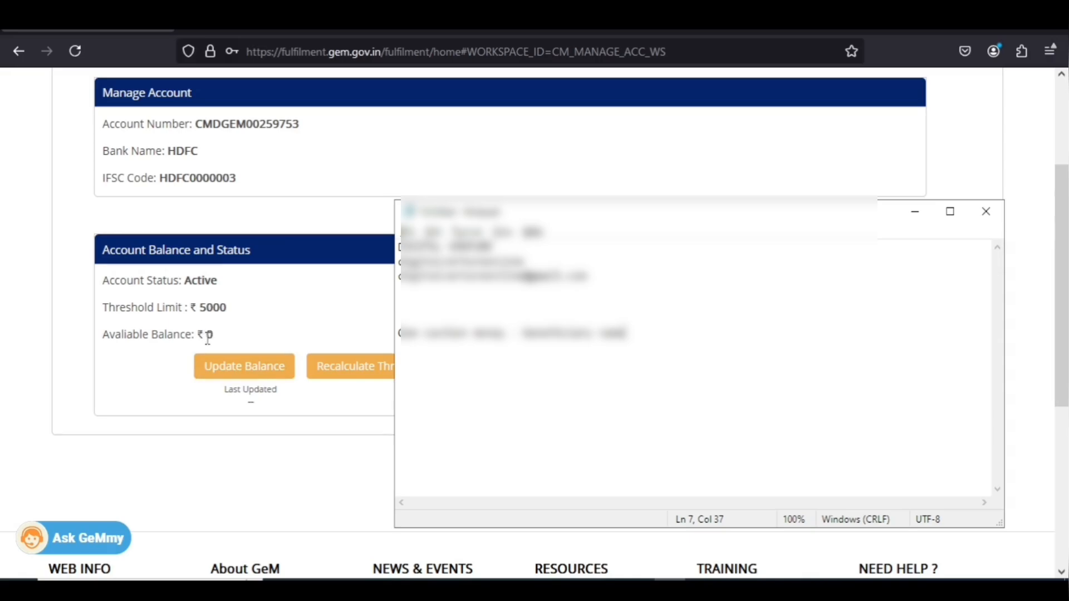
left_click(915, 215)
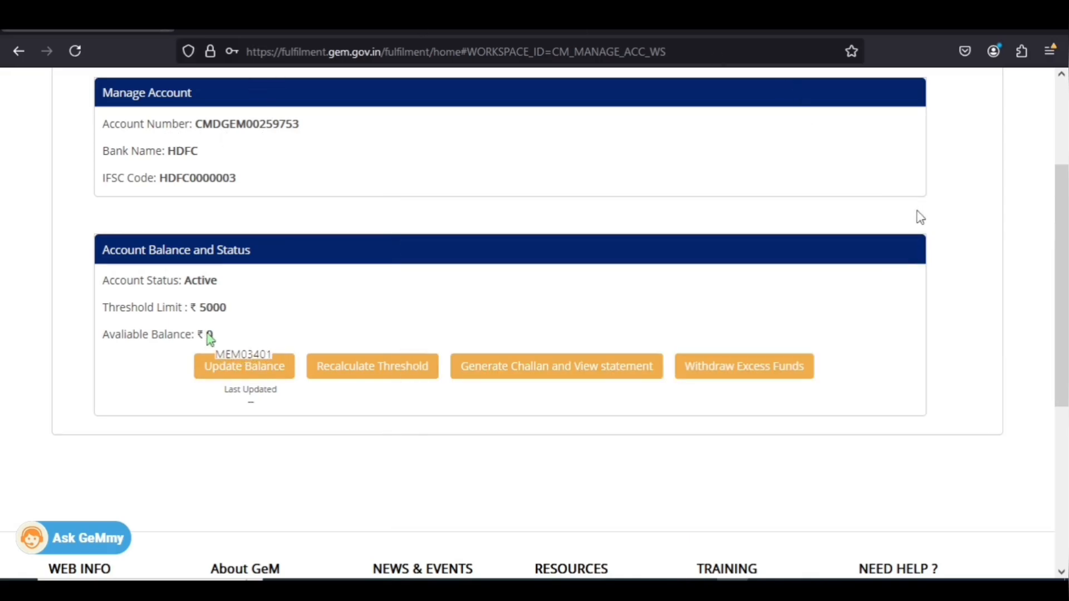